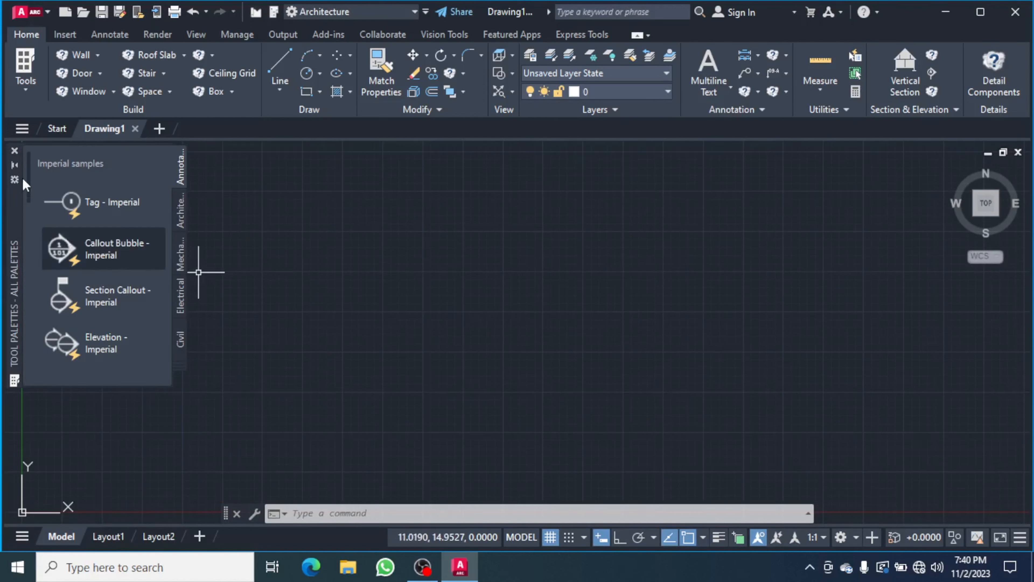
- Close the tool palettes and turn off the drawing grid
{"action": "left_click", "coordinate": [15, 152]}
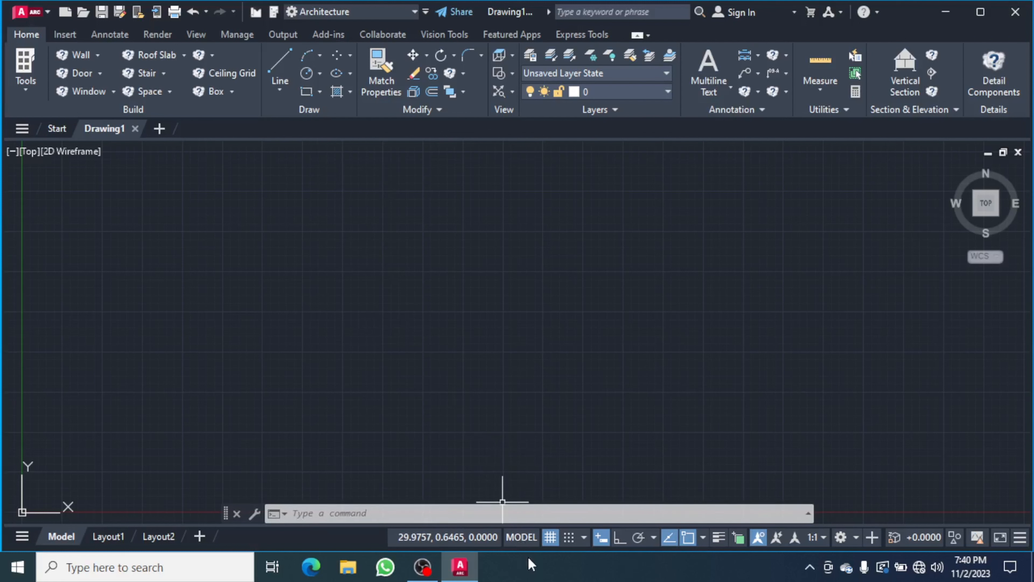
{"action": "left_click", "coordinate": [548, 538]}
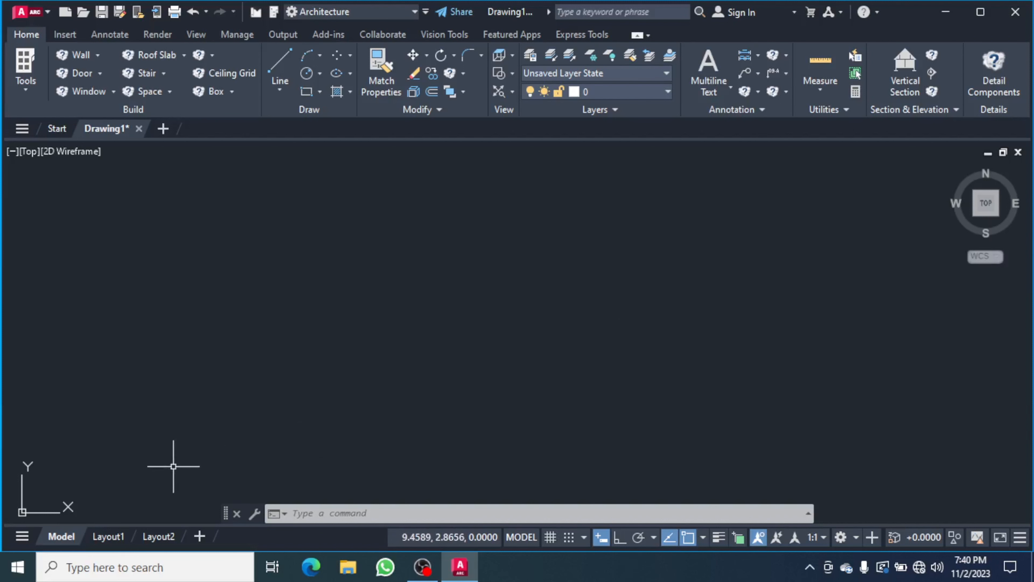
- Turn off the display of the UCS icon at the origin
{"action": "scroll", "coordinate": [254, 286], "scroll_direction": "down", "scroll_amount": 5}
{"action": "scroll", "coordinate": [254, 286], "scroll_direction": "up", "scroll_amount": 5}
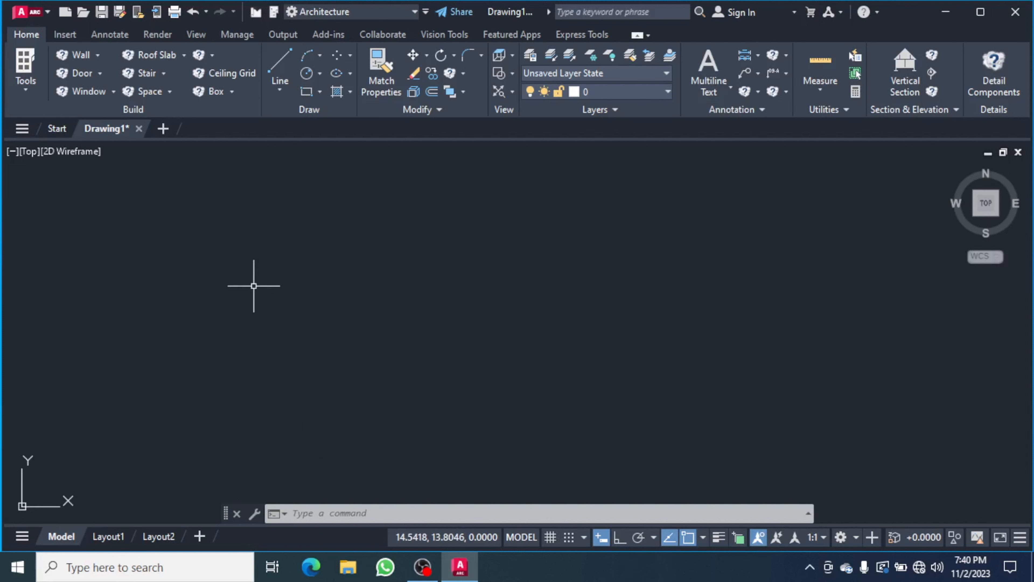
{"action": "scroll", "coordinate": [254, 285], "scroll_direction": "down", "scroll_amount": 1}
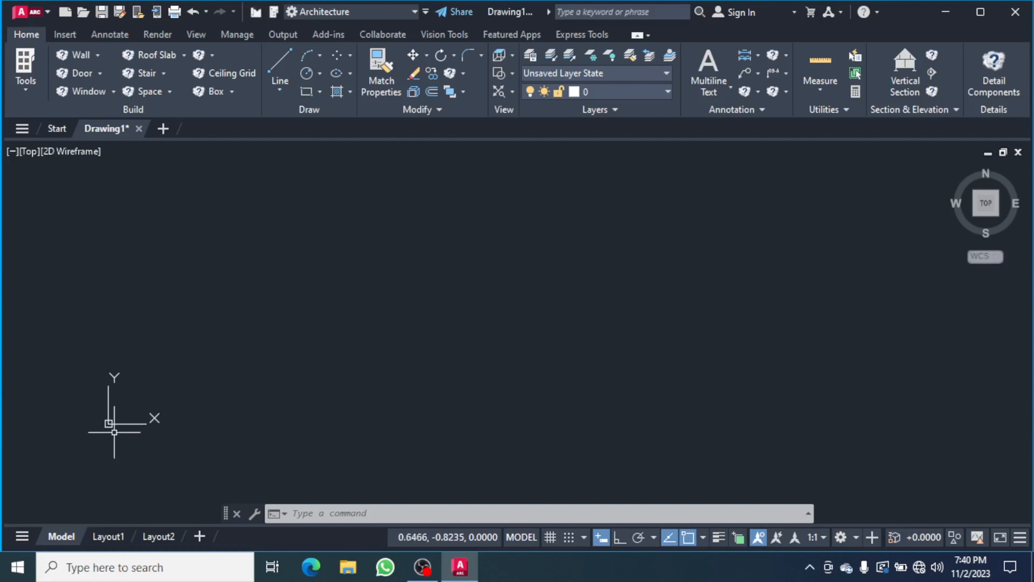
{"action": "left_click", "coordinate": [108, 423]}
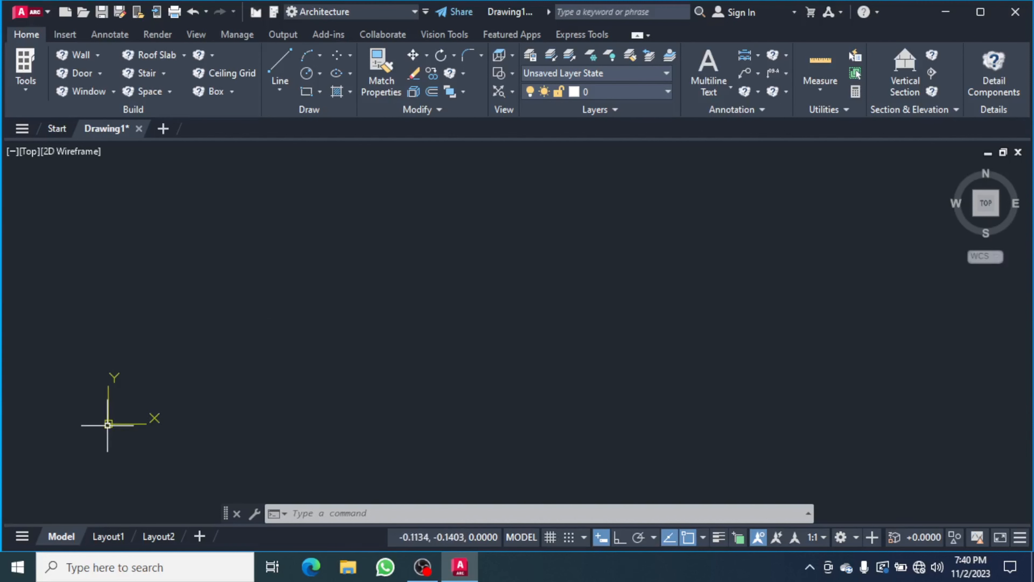
{"action": "right_click", "coordinate": [108, 425]}
{"action": "mouse_move", "coordinate": [135, 423]}
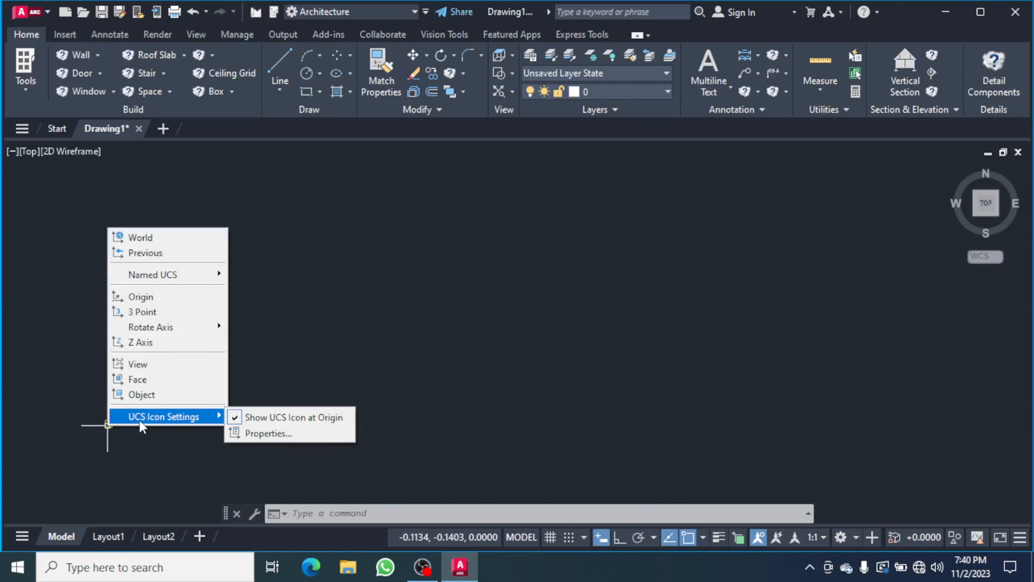
{"action": "left_click", "coordinate": [260, 420]}
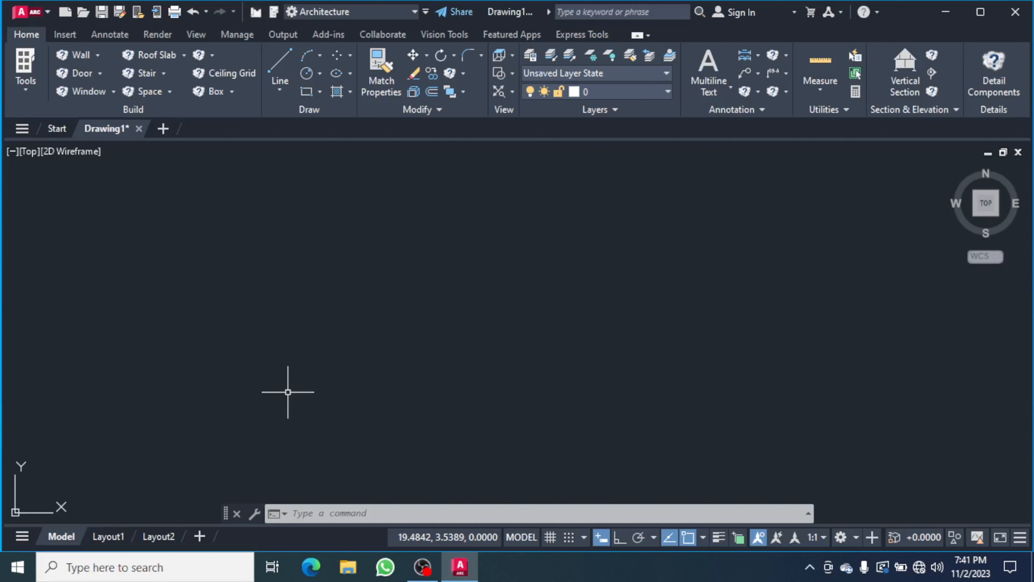
- Set the drawing units to Inches, with Architectural length type and a length precision of 0'-0"
{"action": "type", "text": "u"}
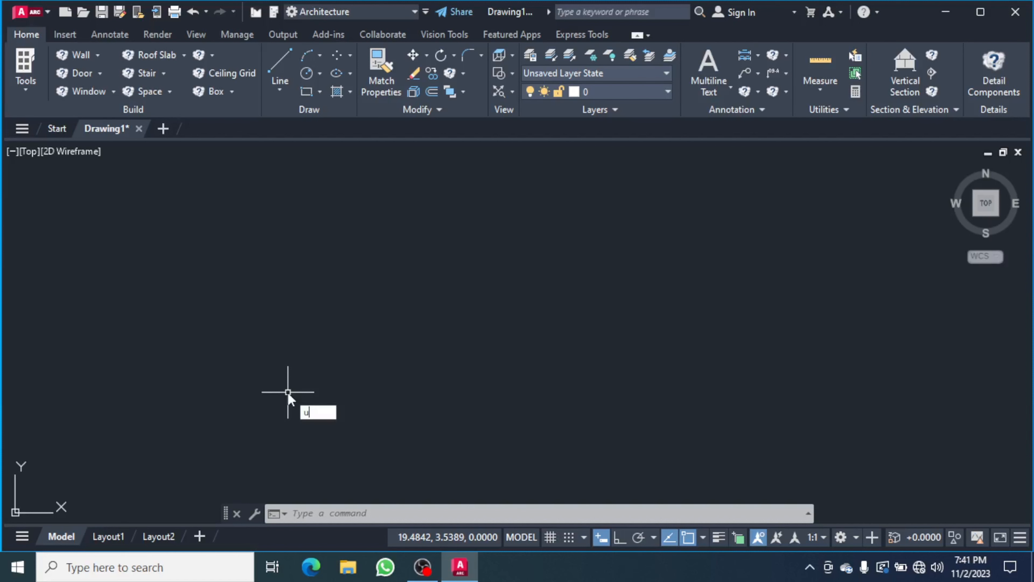
{"action": "type", "text": "n"}
{"action": "key", "text": "Return"}
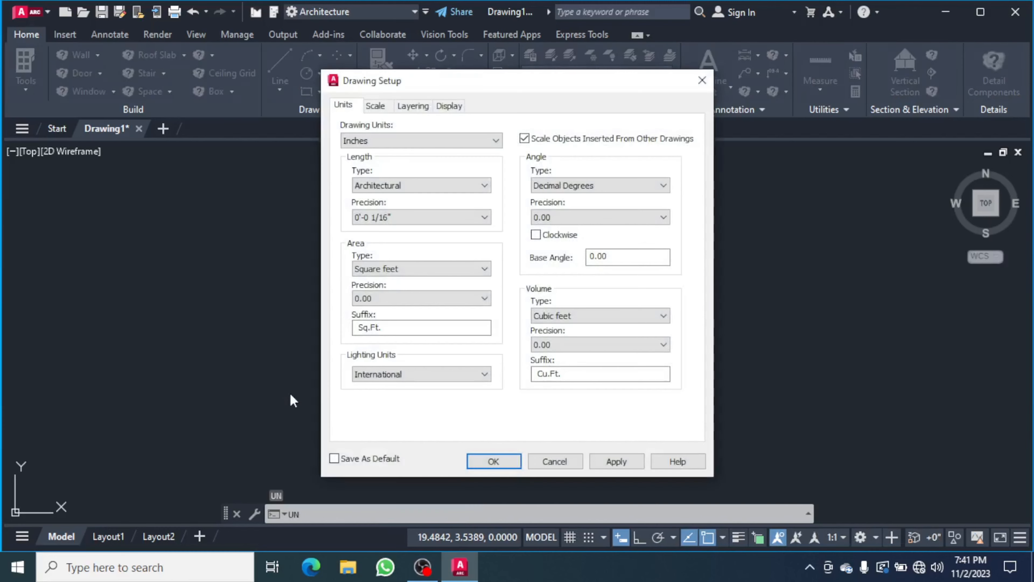
{"action": "left_click", "coordinate": [499, 141]}
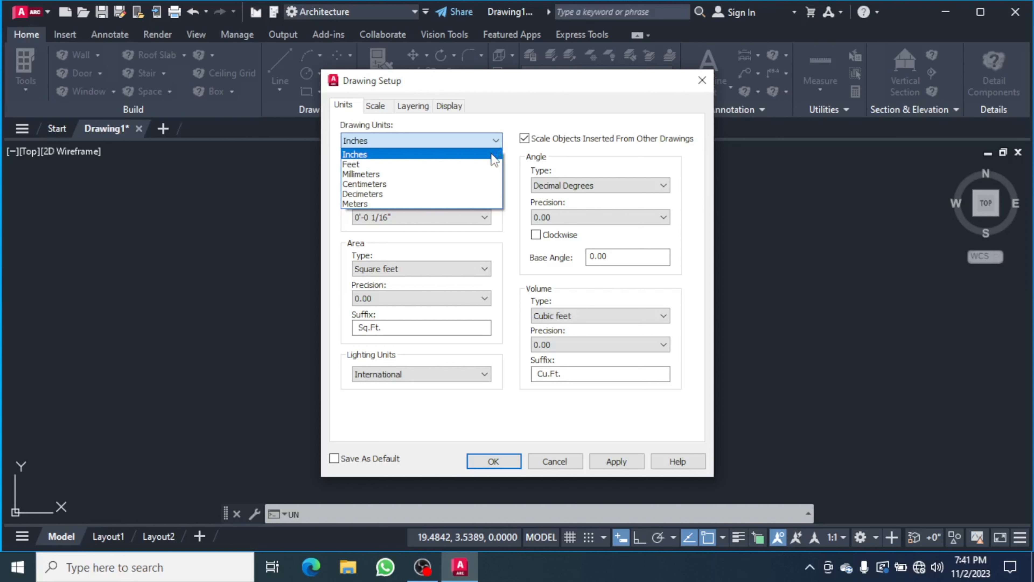
{"action": "left_click", "coordinate": [491, 154]}
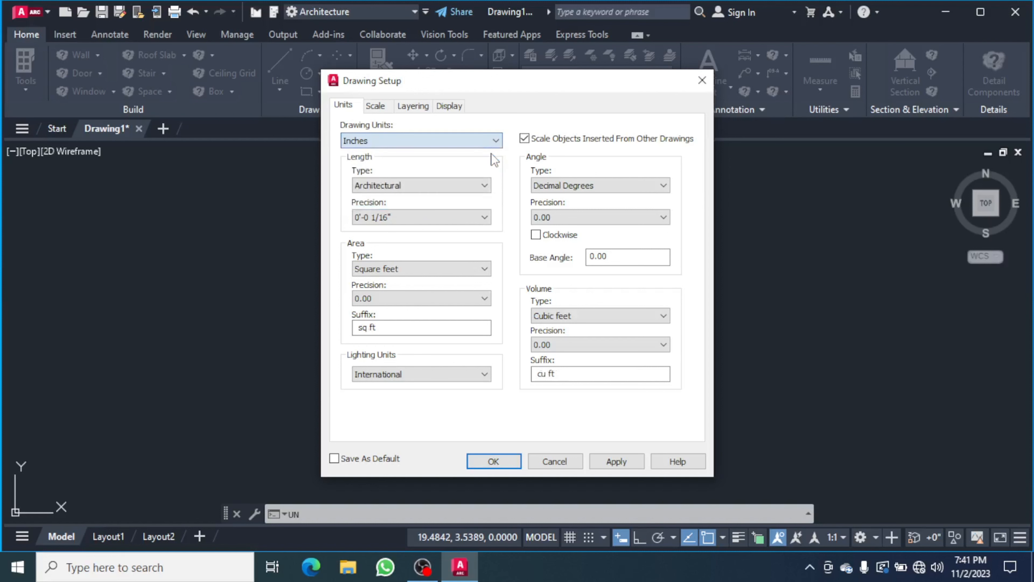
{"action": "left_click", "coordinate": [484, 191]}
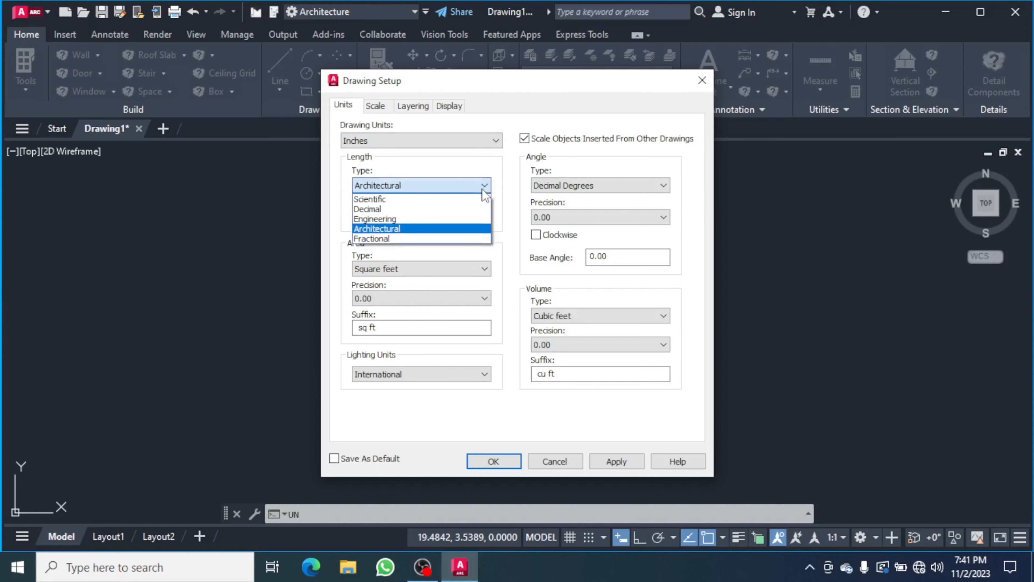
{"action": "left_click", "coordinate": [465, 229]}
{"action": "left_click", "coordinate": [484, 218]}
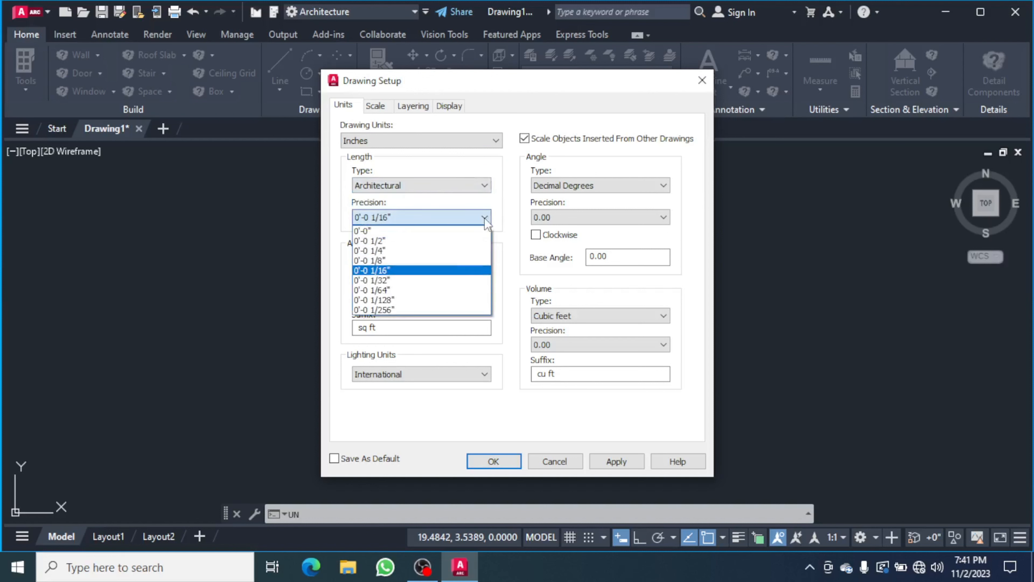
{"action": "left_click", "coordinate": [473, 232]}
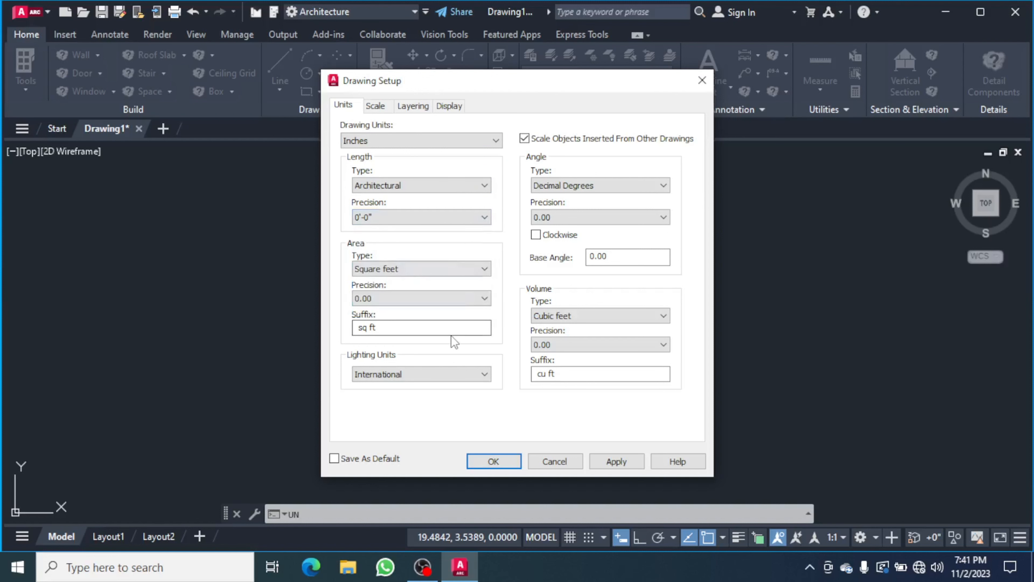
{"action": "left_click", "coordinate": [505, 465]}
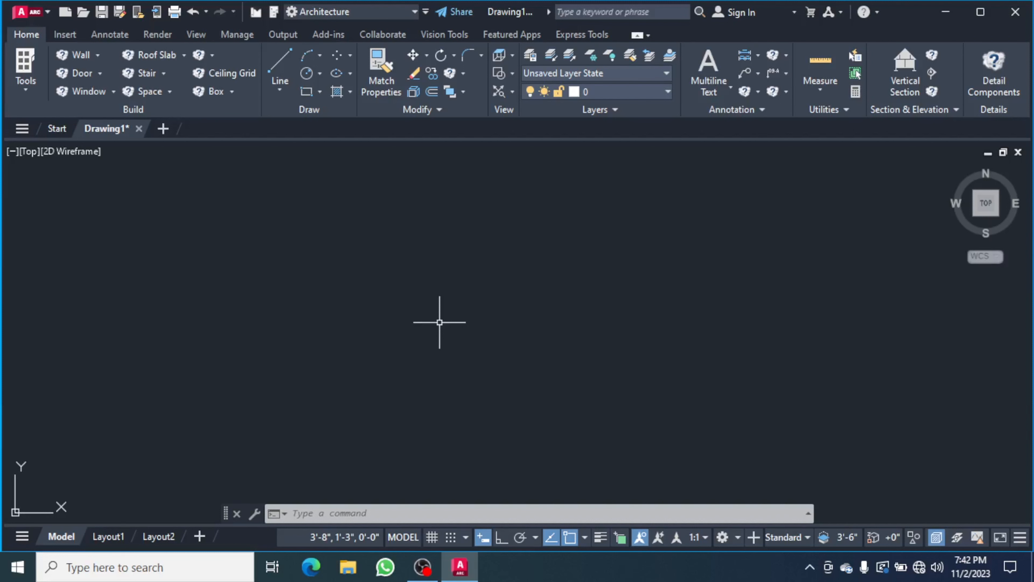
- Try to reset the model space limits, entering 500' and 500 for the lower left corner
{"action": "type", "text": "LI"}
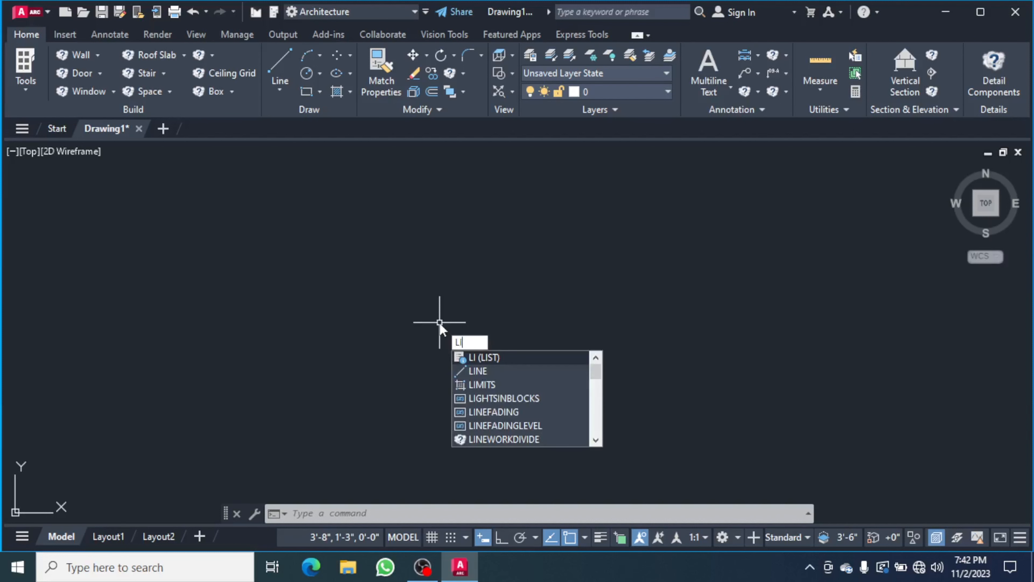
{"action": "type", "text": "MIT"}
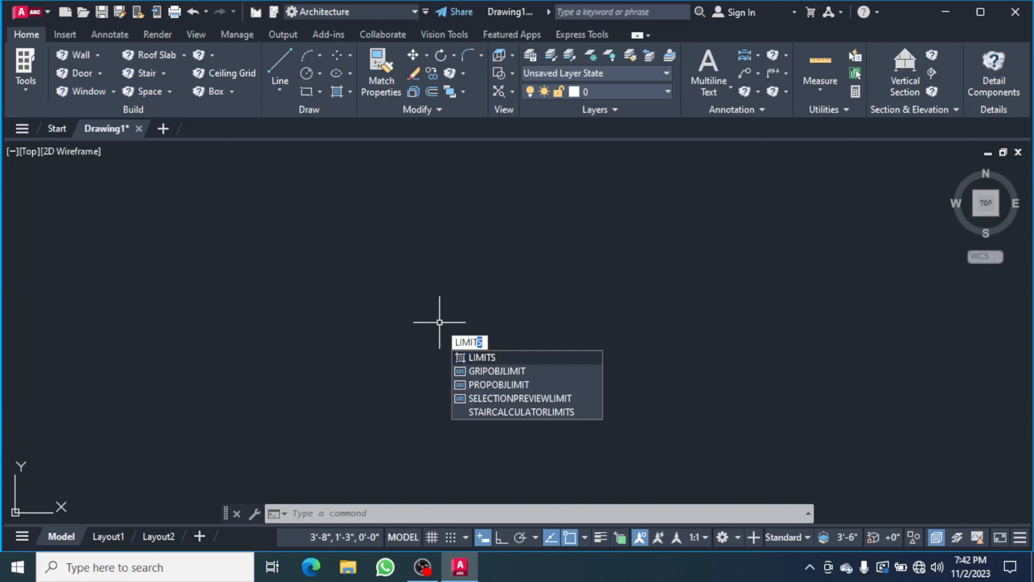
{"action": "key", "text": "Return"}
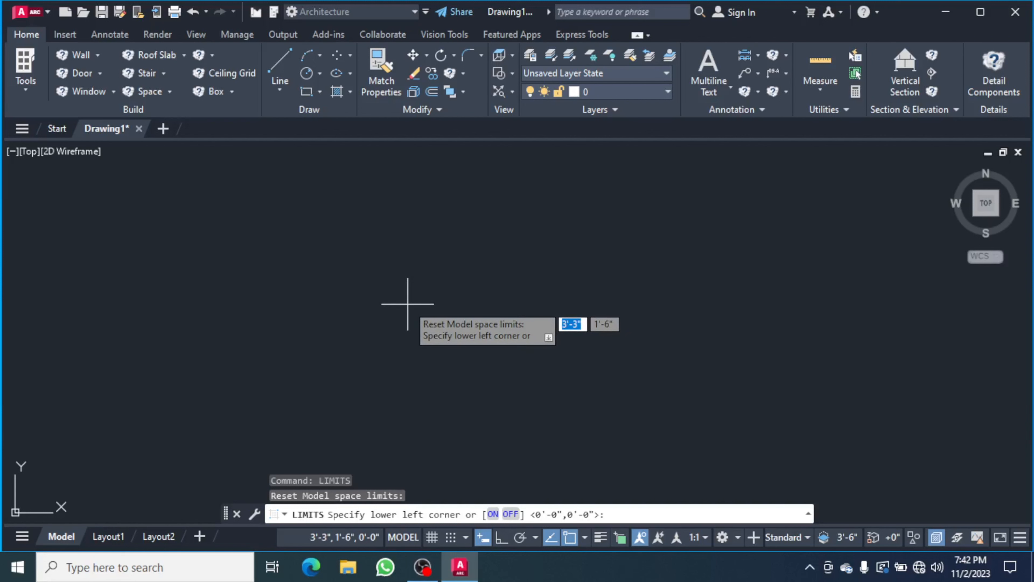
{"action": "type", "text": "500'"}
{"action": "key", "text": "Tab"}
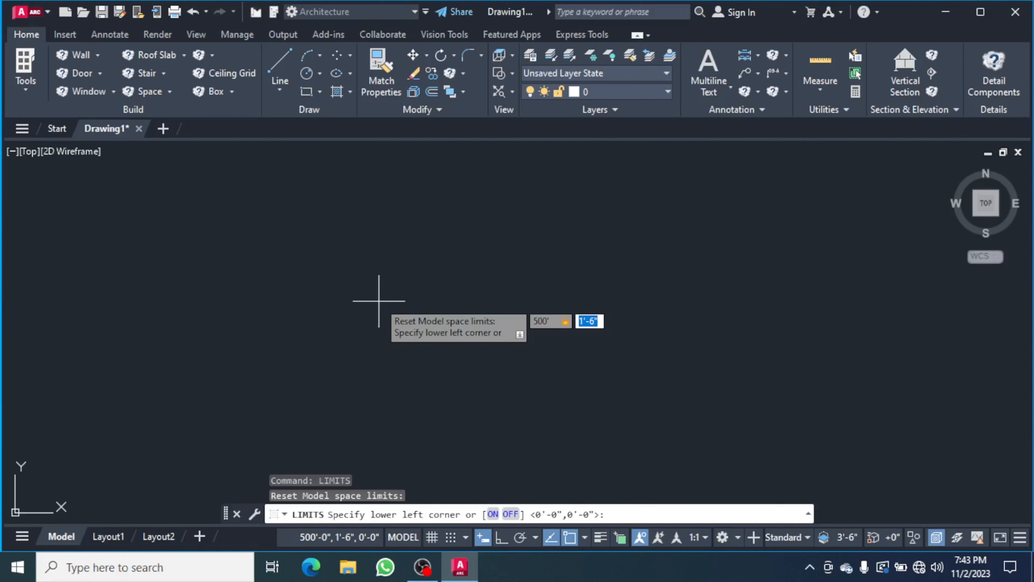
{"action": "type", "text": "500"}
{"action": "key", "text": "Return"}
{"action": "key", "text": "Return"}
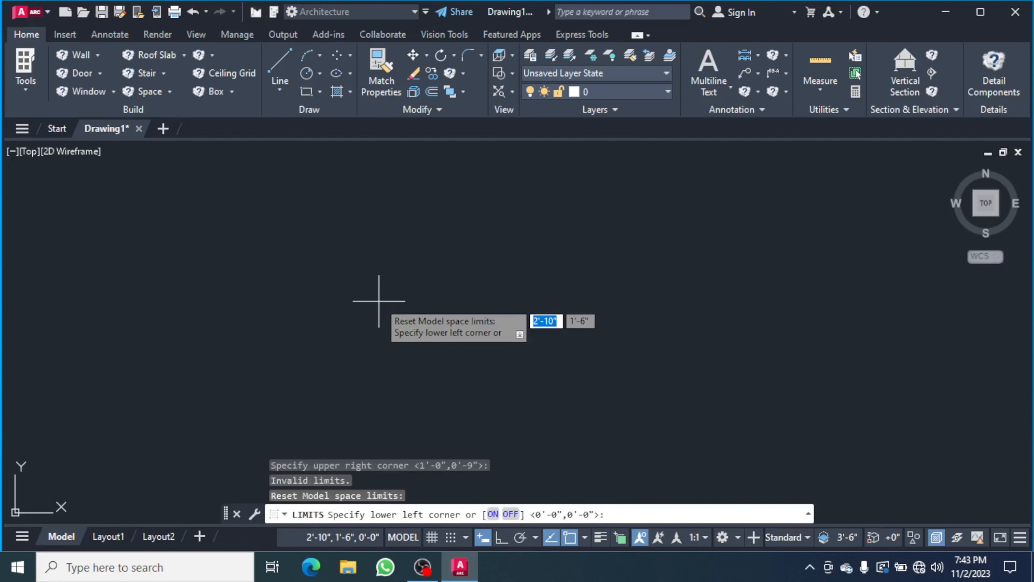
{"action": "key", "text": "Return"}
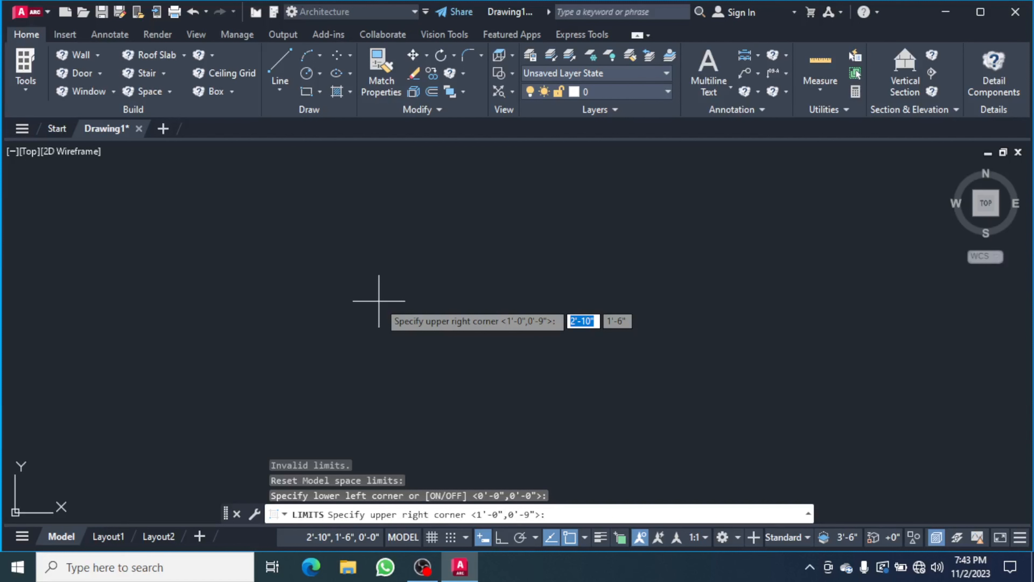
{"action": "key", "text": "Escape"}
{"action": "key", "text": "Escape"}
{"action": "key", "text": "Escape"}
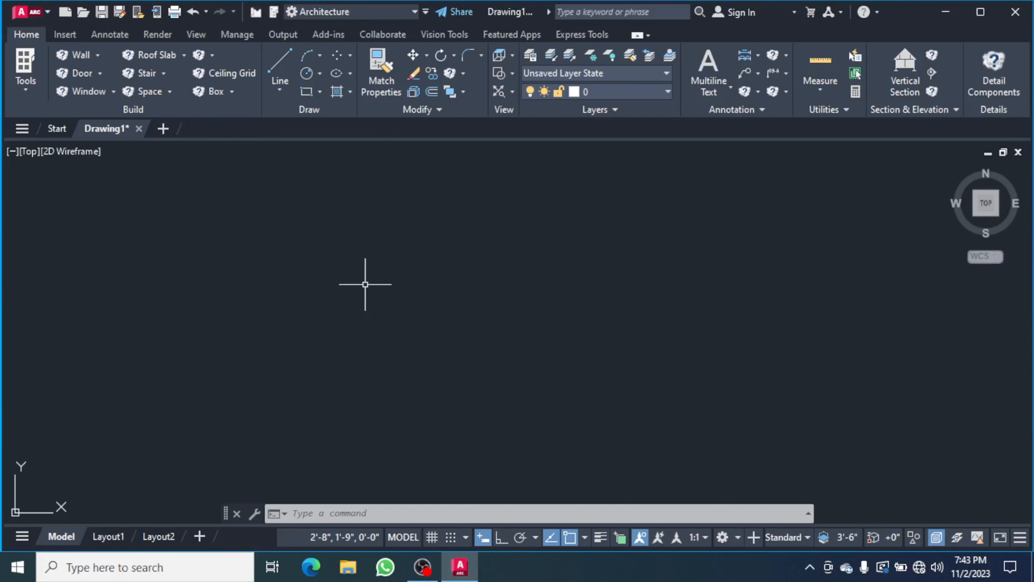
- Modify the Standard dimension style so the dimension lines' color, linetype and lineweight are ByLayer
{"action": "type", "text": "d"}
{"action": "key", "text": "Return"}
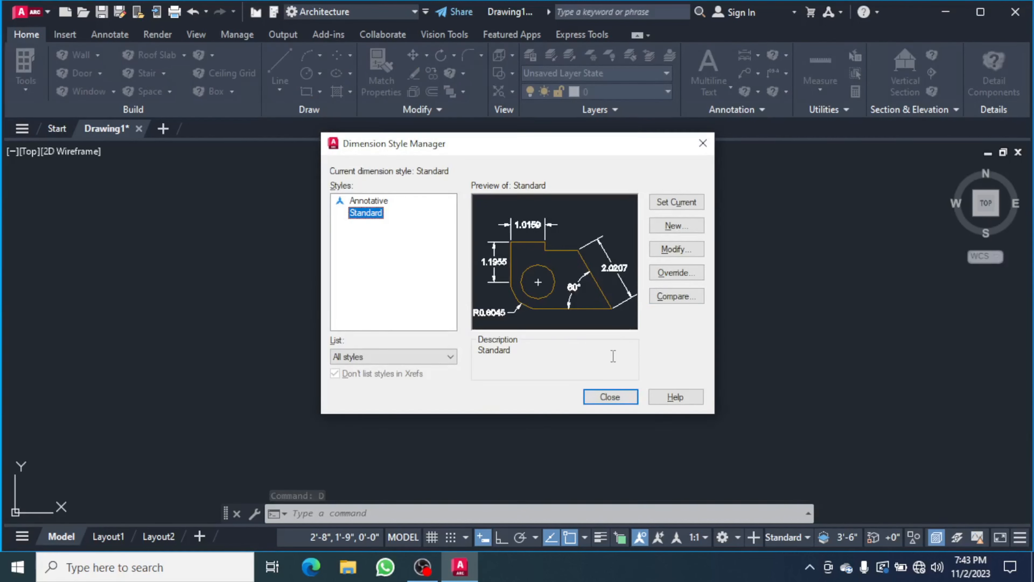
{"action": "left_click", "coordinate": [676, 249]}
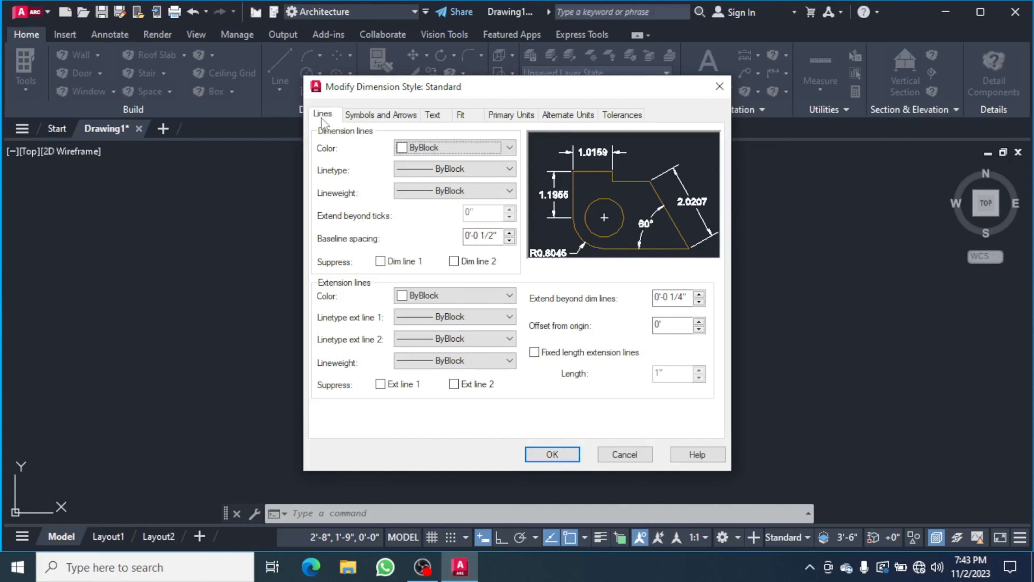
{"action": "left_click", "coordinate": [510, 149]}
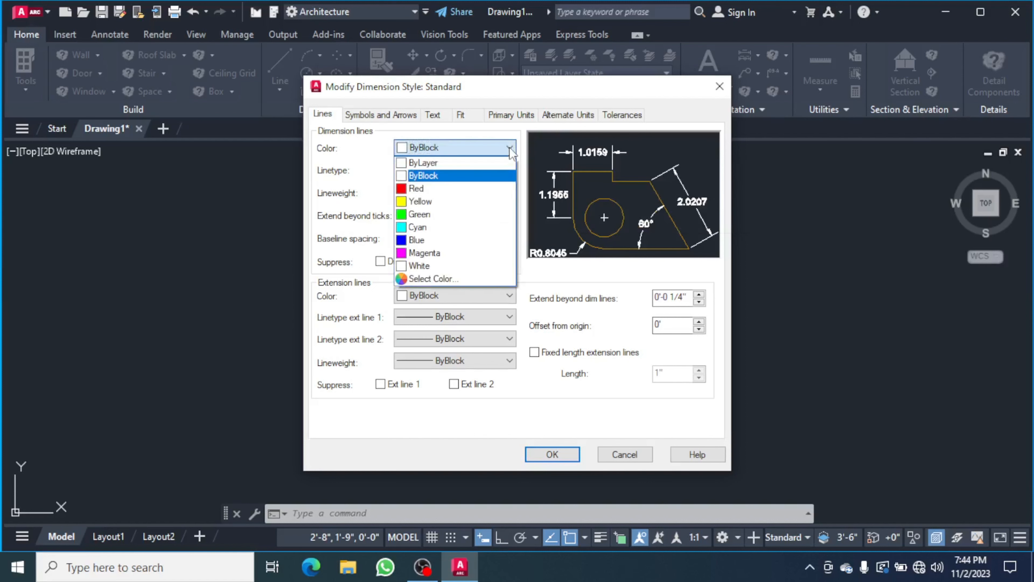
{"action": "left_click", "coordinate": [481, 162]}
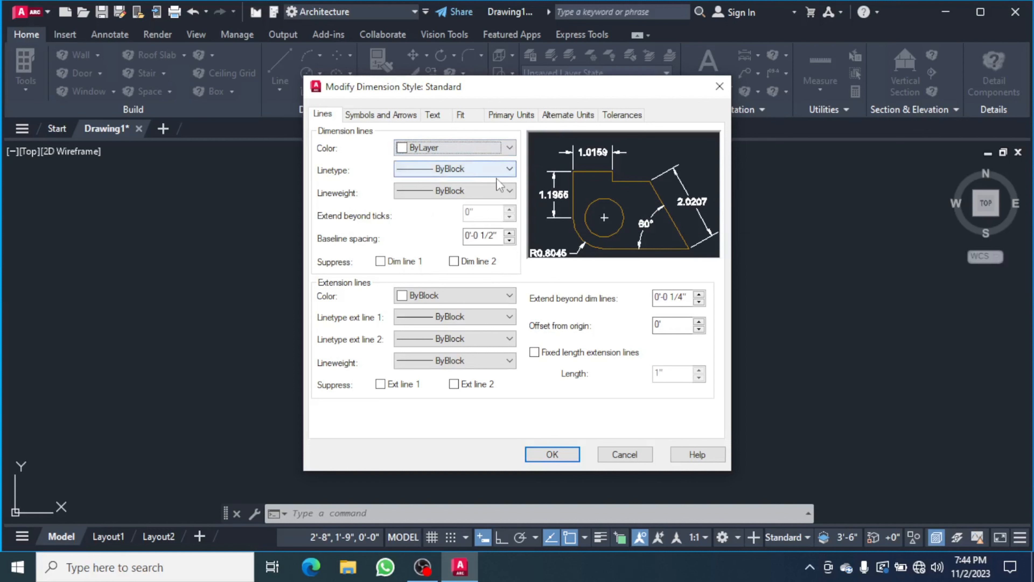
{"action": "left_click", "coordinate": [509, 169]}
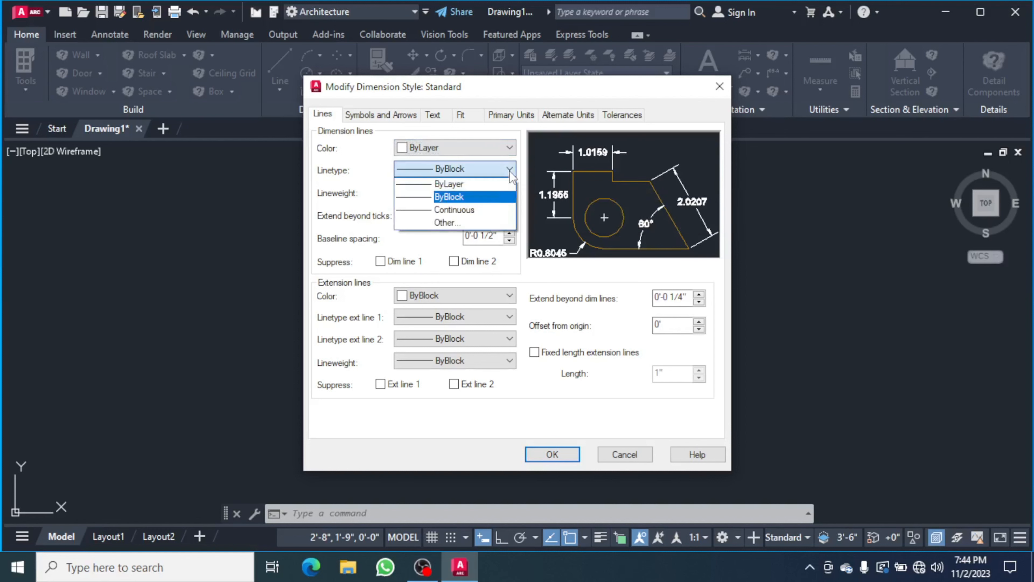
{"action": "left_click", "coordinate": [501, 188]}
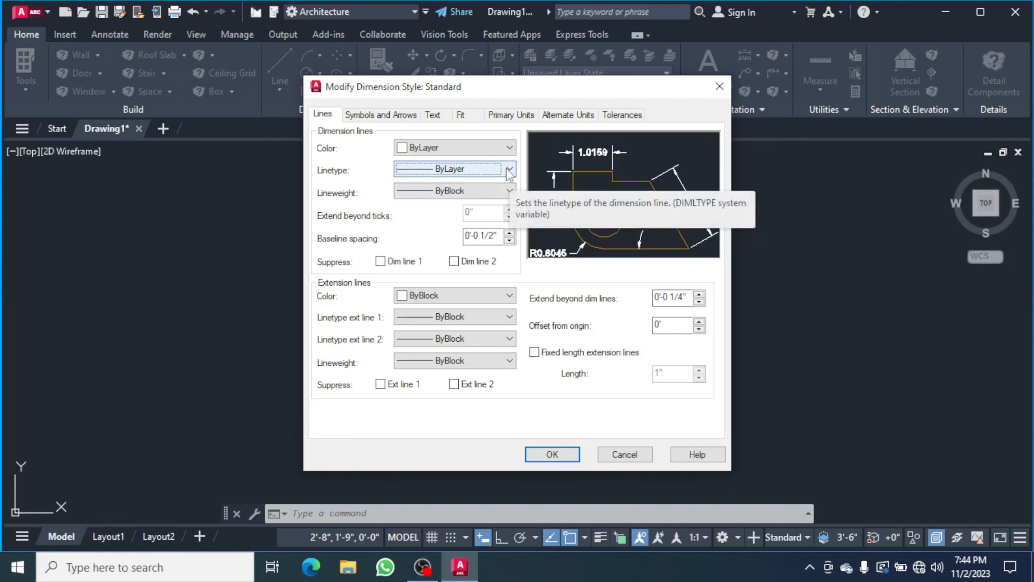
{"action": "left_click", "coordinate": [509, 190]}
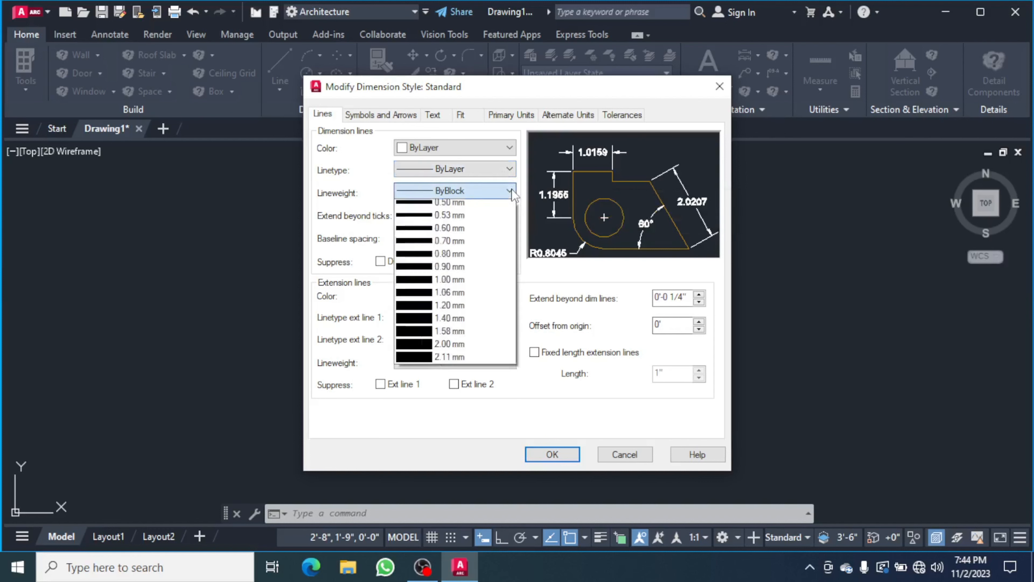
{"action": "left_click", "coordinate": [488, 205]}
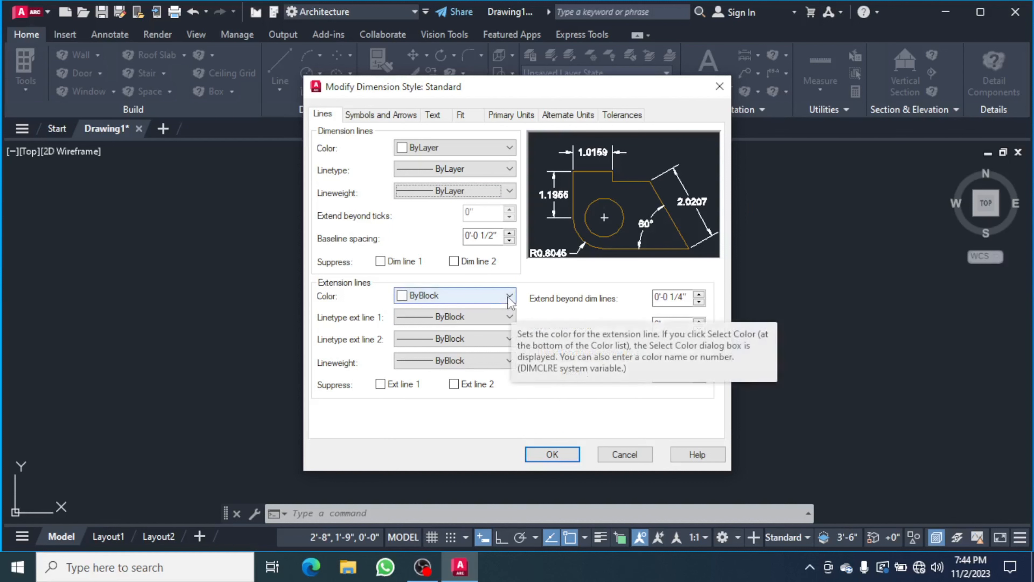
- Set both extension line linetypes and the extension lines' lineweight to ByLayer in the Standard dimension style
{"action": "left_click", "coordinate": [507, 317]}
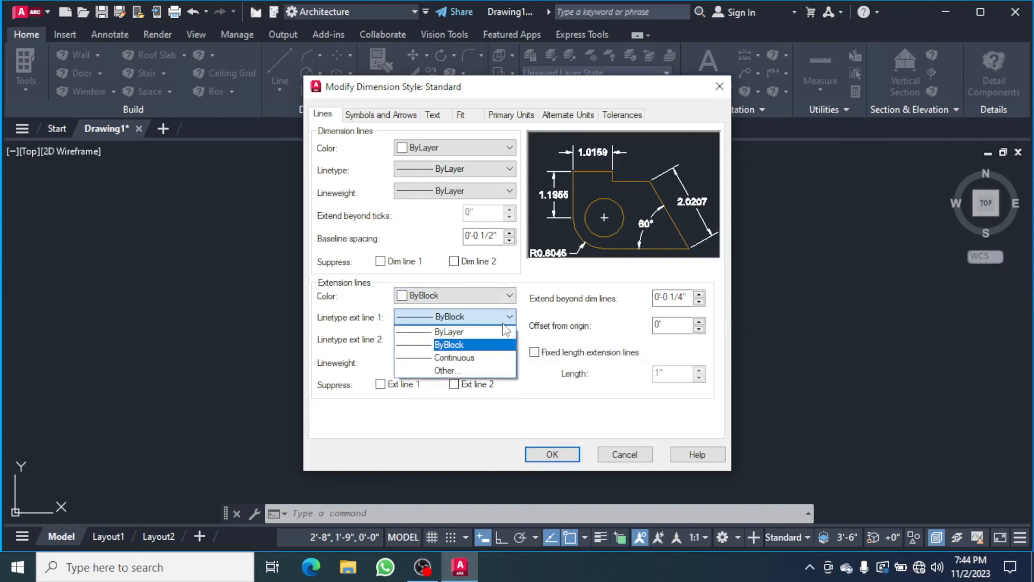
{"action": "left_click", "coordinate": [504, 331]}
{"action": "left_click", "coordinate": [509, 339]}
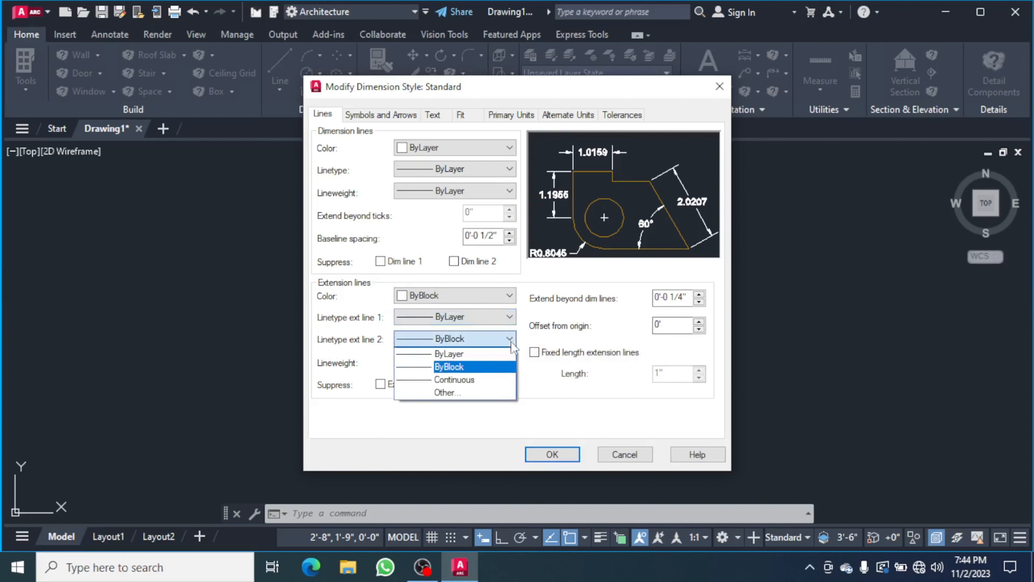
{"action": "left_click", "coordinate": [509, 353]}
{"action": "left_click", "coordinate": [507, 360]}
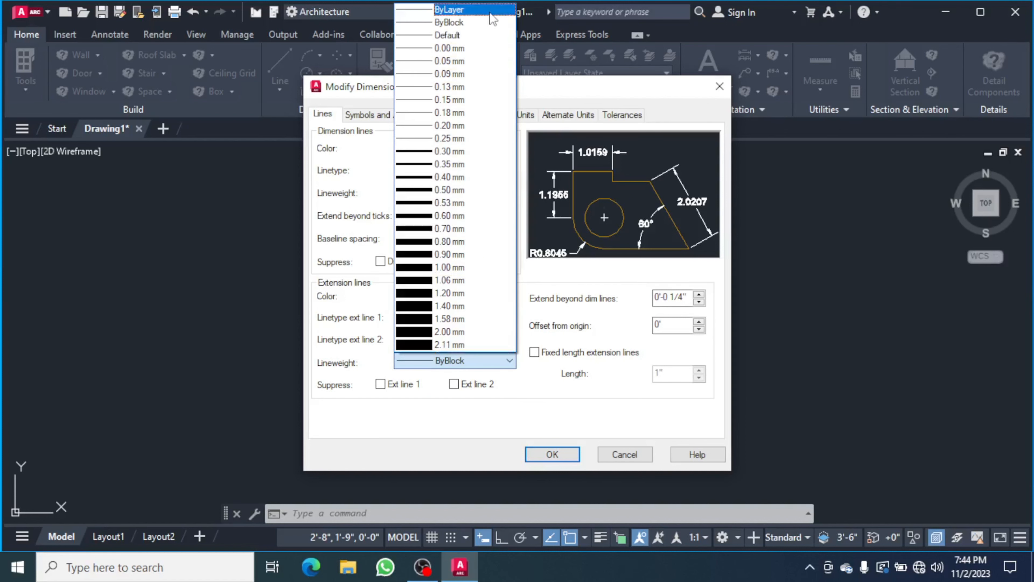
{"action": "left_click", "coordinate": [490, 12]}
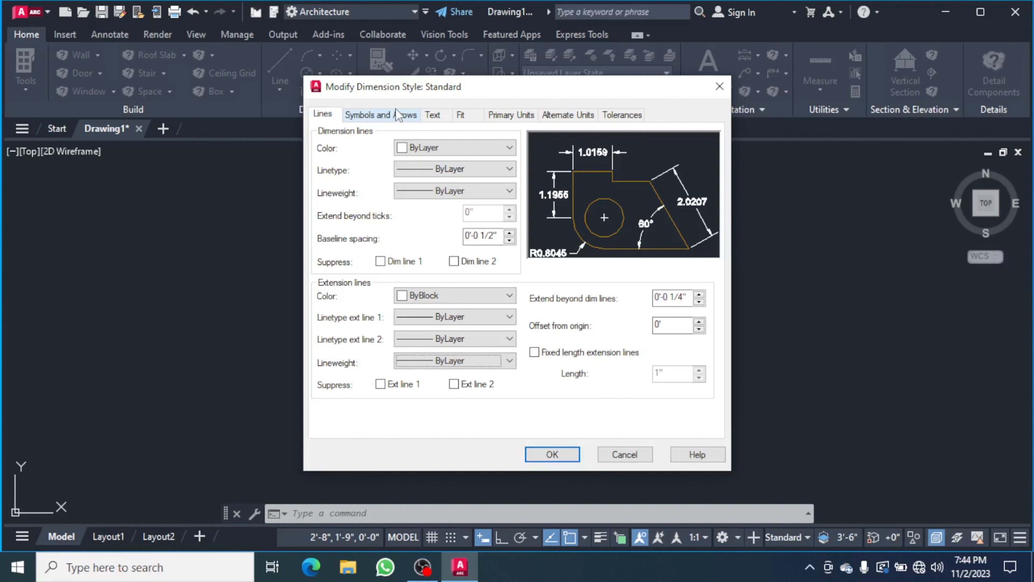
- Set the arrow size and the center mark size to 2" in the Standard dimension style, keeping Closed filled arrowheads
{"action": "left_click", "coordinate": [398, 115]}
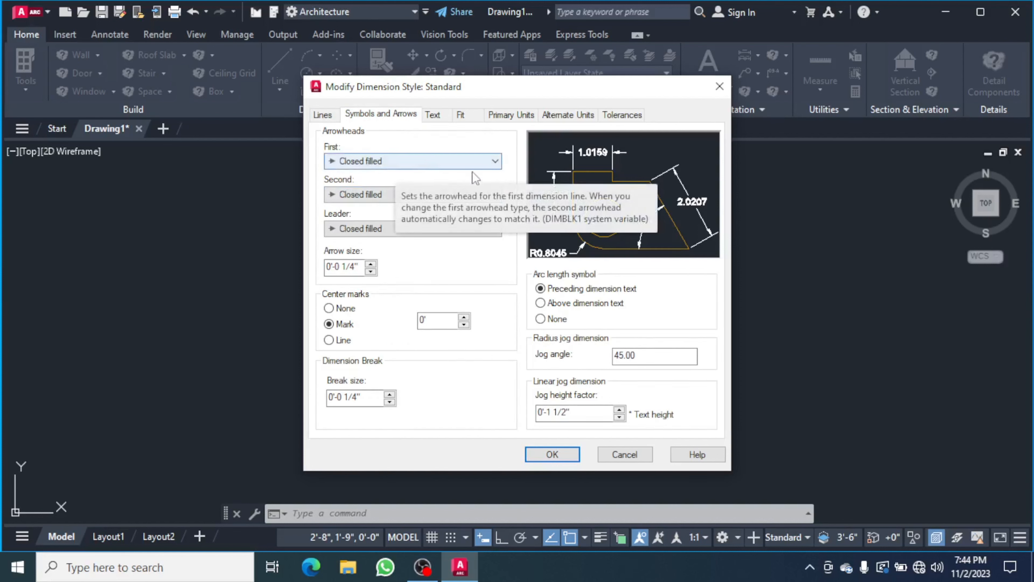
{"action": "left_click", "coordinate": [496, 162]}
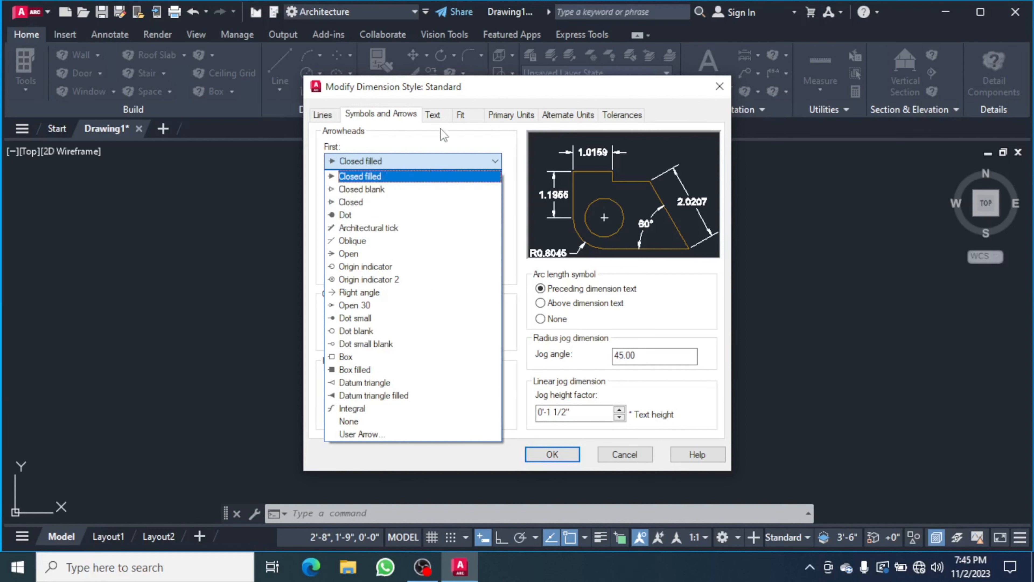
{"action": "left_click", "coordinate": [418, 162]}
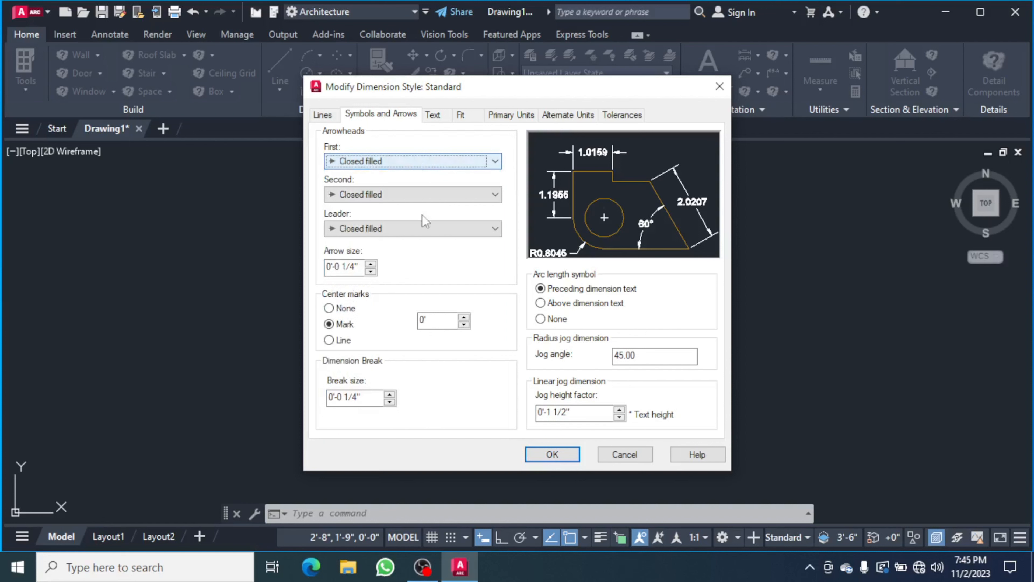
{"action": "left_click_drag", "start_coordinate": [361, 267], "coordinate": [327, 272]}
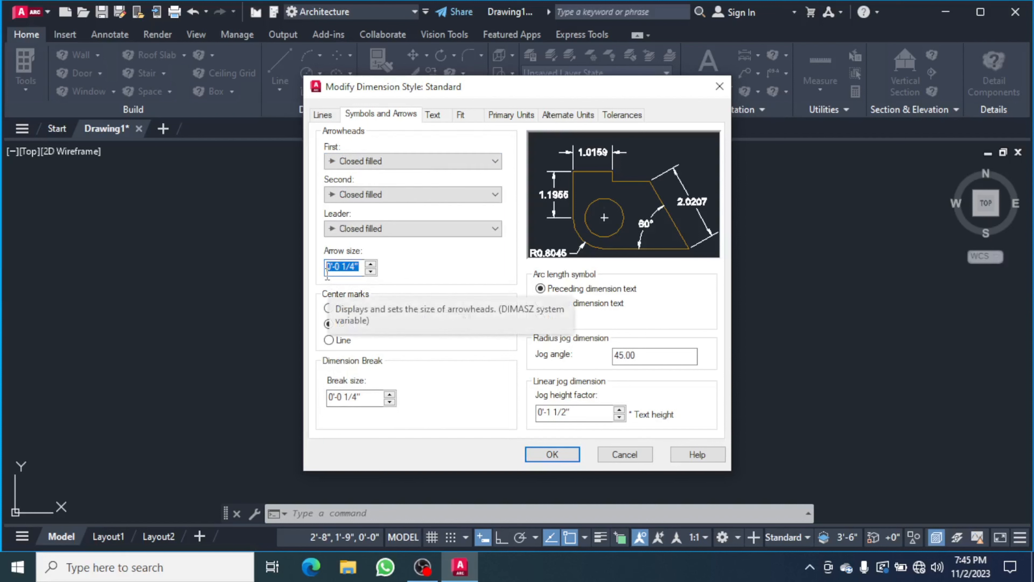
{"action": "key", "text": "BackSpace"}
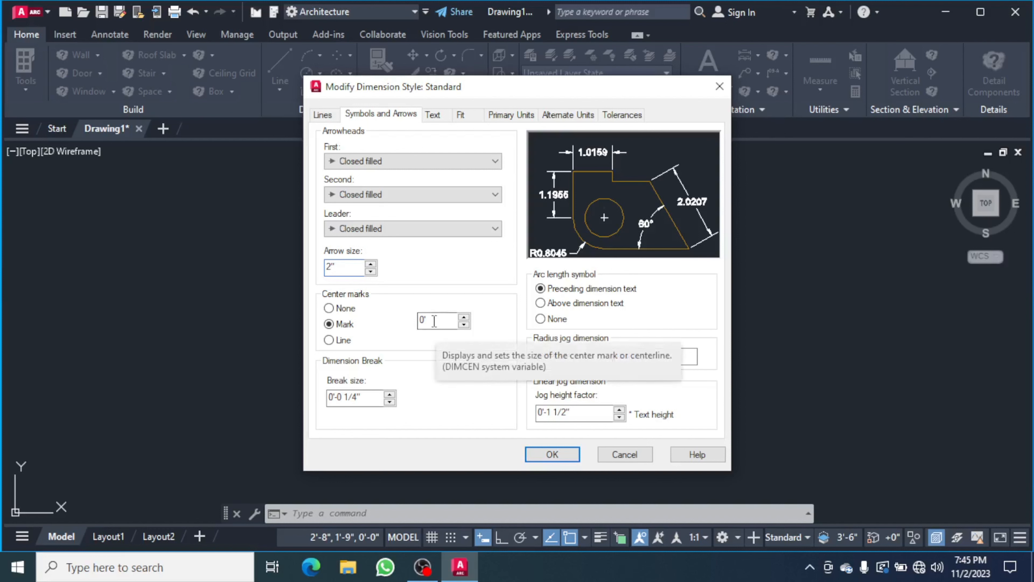
{"action": "left_click", "coordinate": [434, 322]}
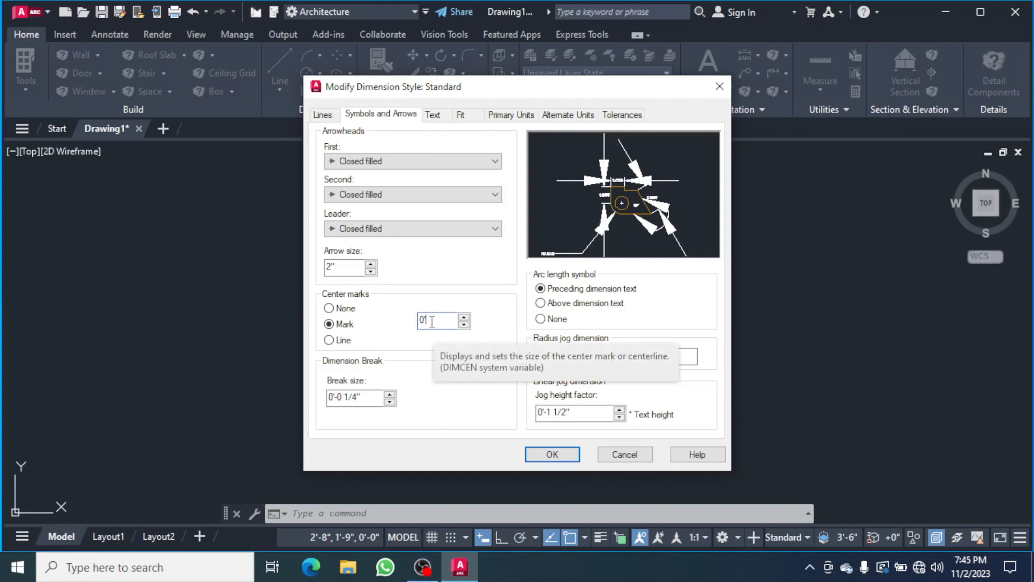
{"action": "key", "text": "BackSpace"}
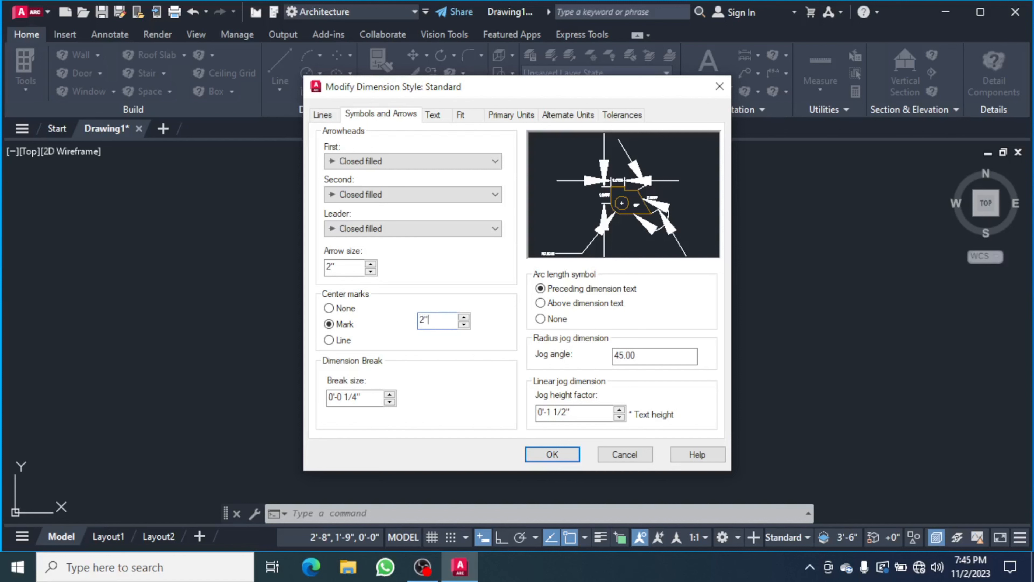
- Keep Standard as the dimension text style and choose Arial as that text style's font
{"action": "left_click", "coordinate": [444, 116]}
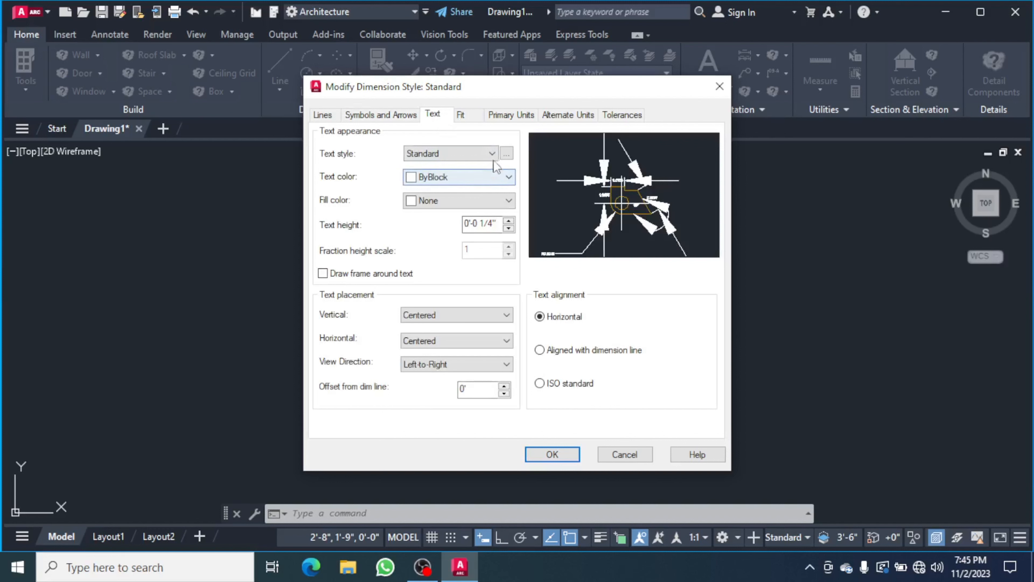
{"action": "left_click", "coordinate": [491, 154]}
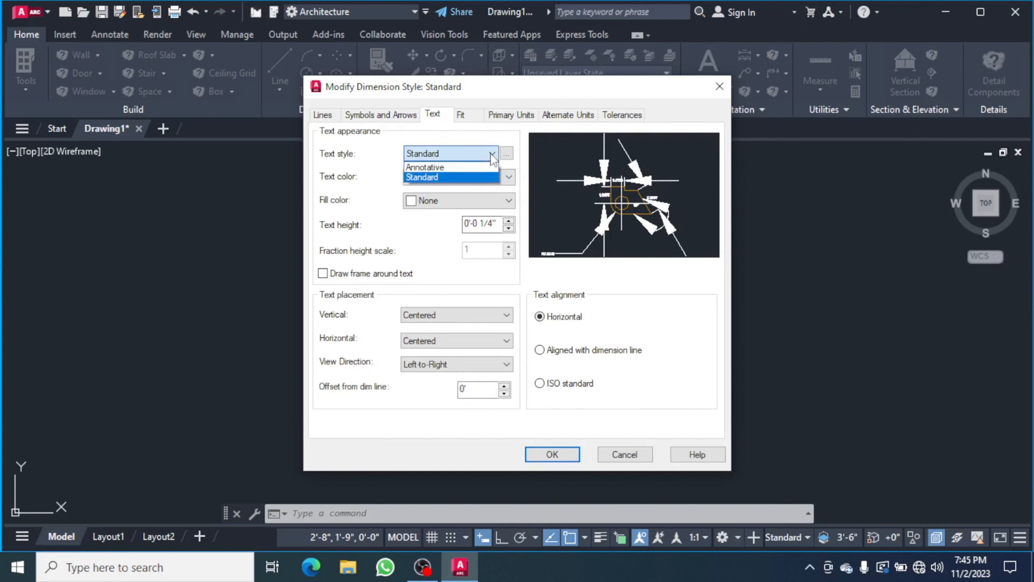
{"action": "left_click", "coordinate": [479, 181]}
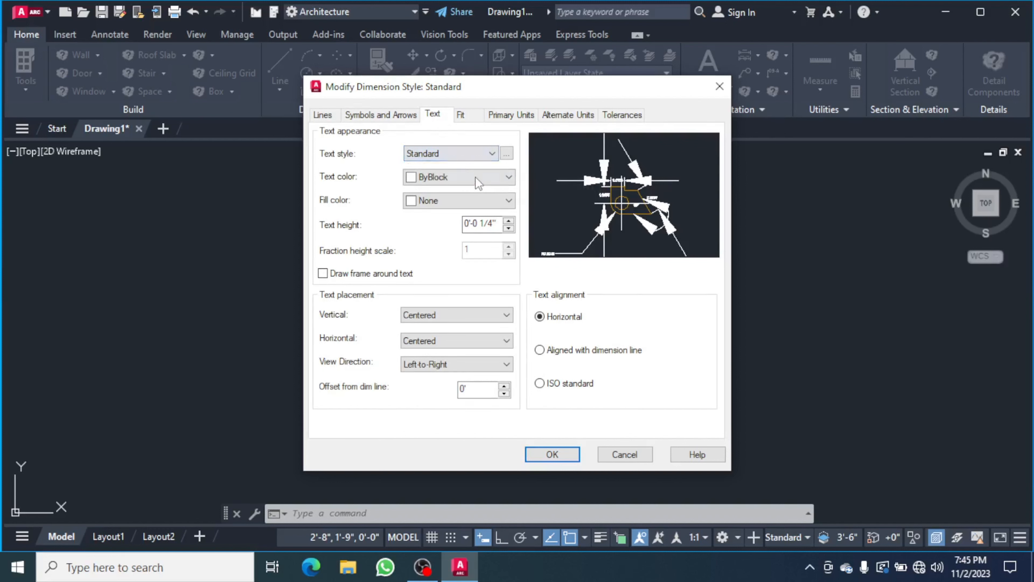
{"action": "left_click", "coordinate": [506, 154]}
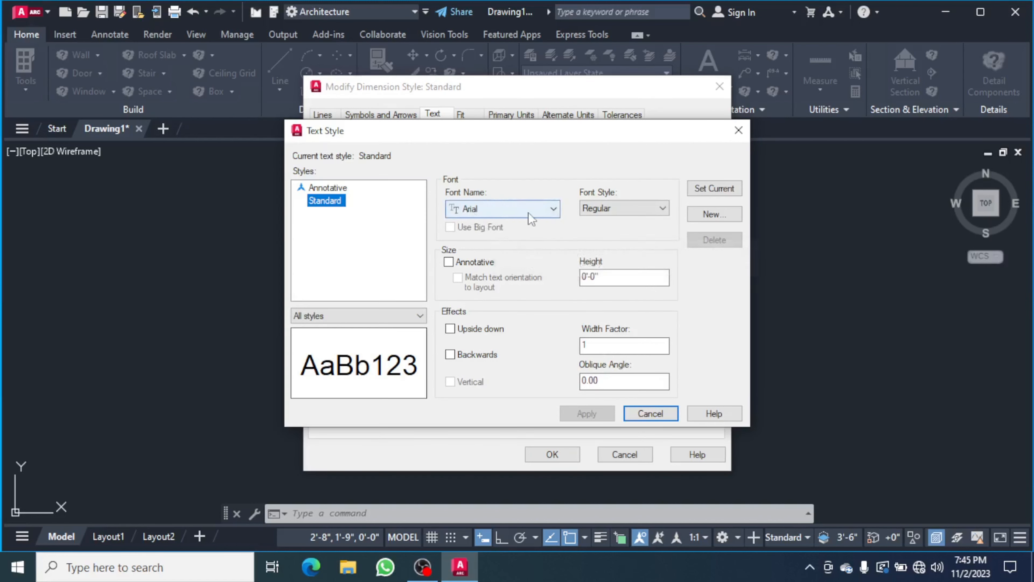
{"action": "left_click", "coordinate": [547, 215]}
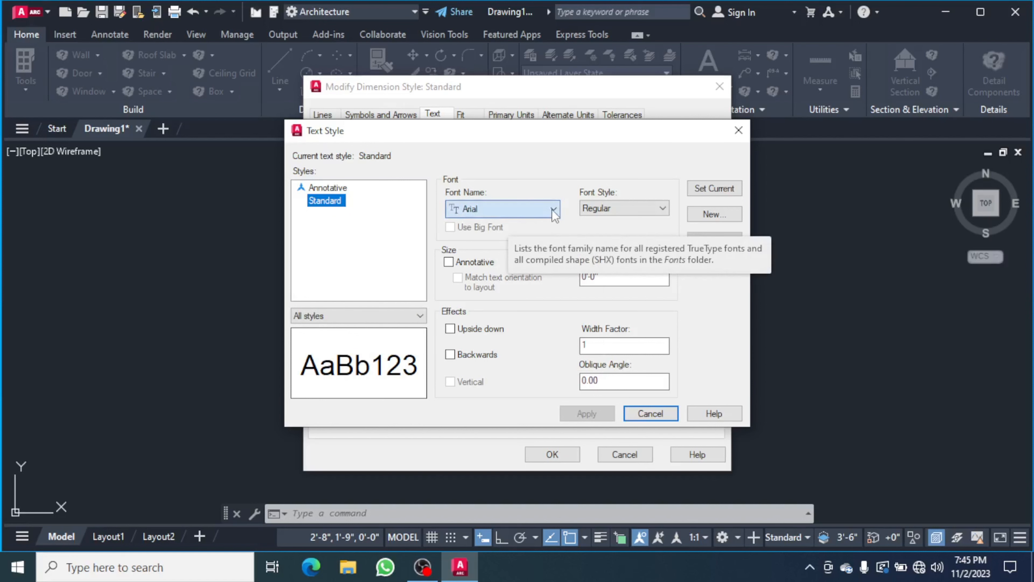
{"action": "scroll", "coordinate": [494, 158], "scroll_direction": "up", "scroll_amount": 1}
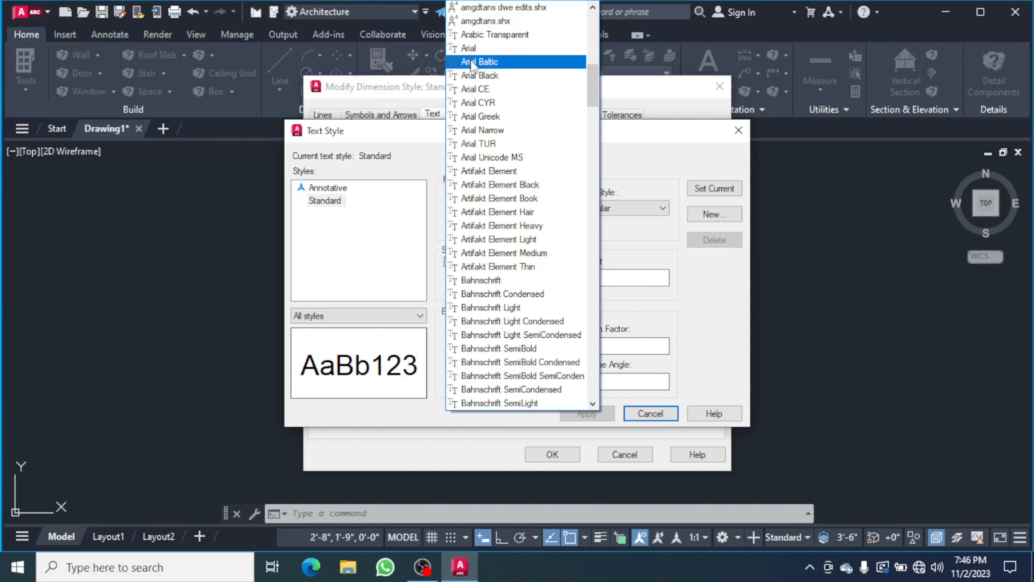
{"action": "scroll", "coordinate": [472, 65], "scroll_direction": "up", "scroll_amount": 1}
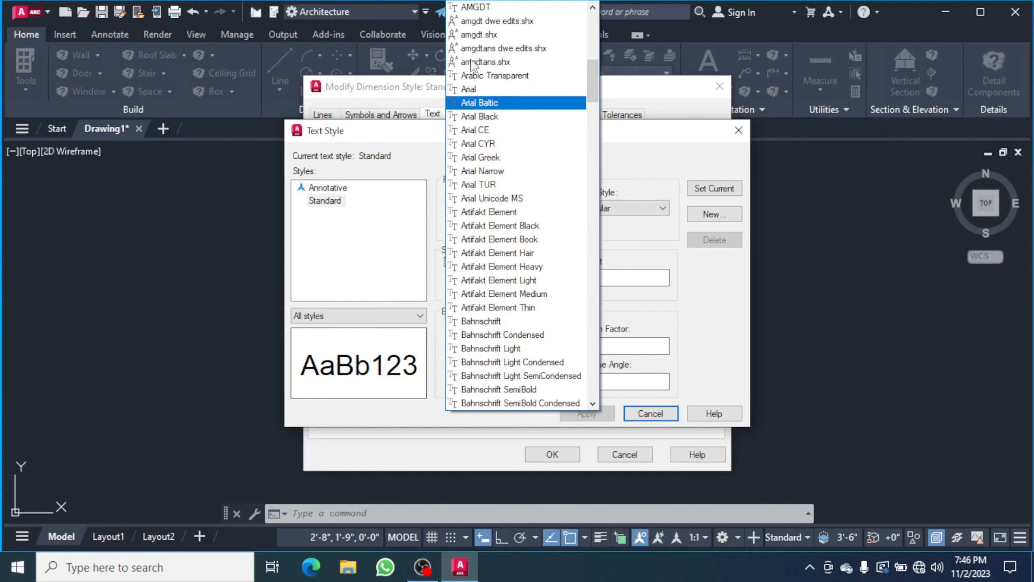
{"action": "left_click", "coordinate": [488, 91]}
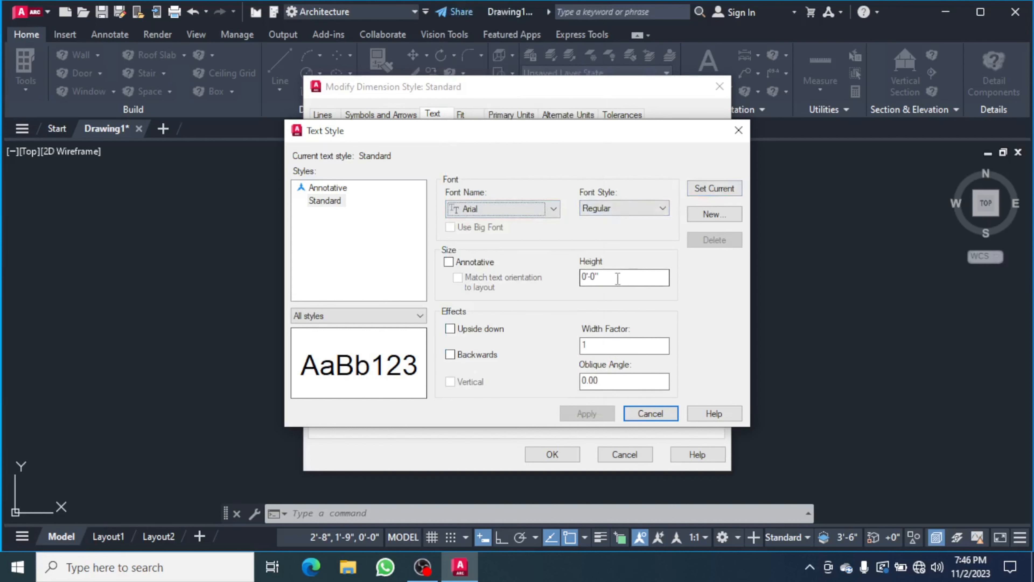
- Set the Standard text style's height to 2", apply it and make the style current
{"action": "left_click_drag", "start_coordinate": [616, 280], "coordinate": [591, 285]}
{"action": "type", "text": "2"}
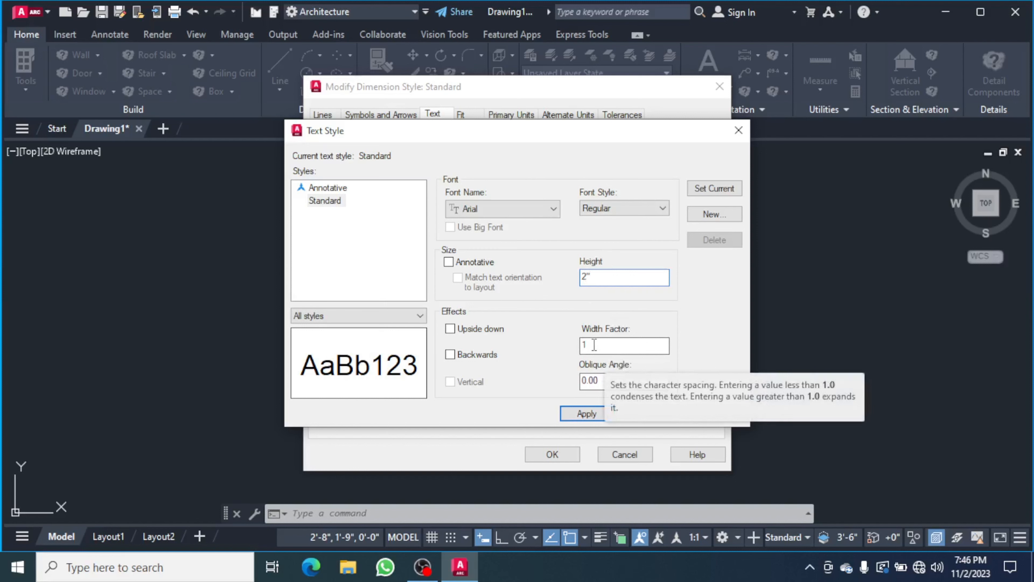
{"action": "left_click", "coordinate": [588, 418]}
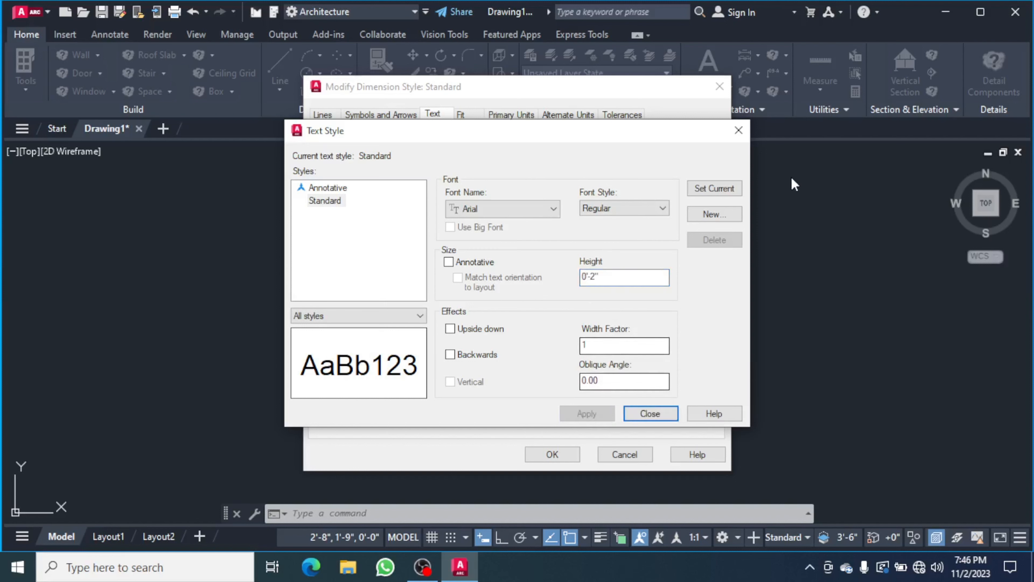
{"action": "left_click", "coordinate": [728, 192]}
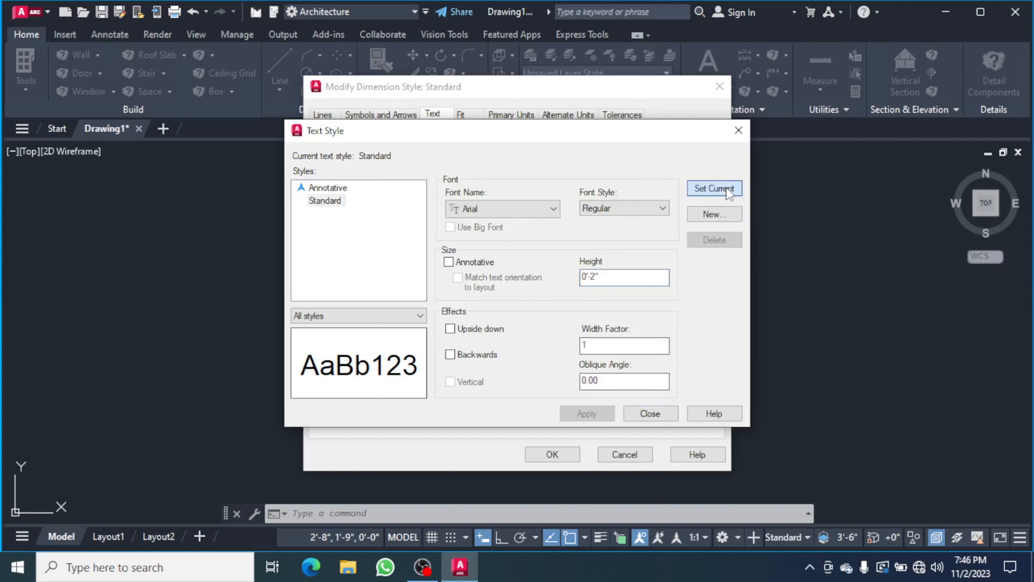
{"action": "left_click", "coordinate": [657, 415]}
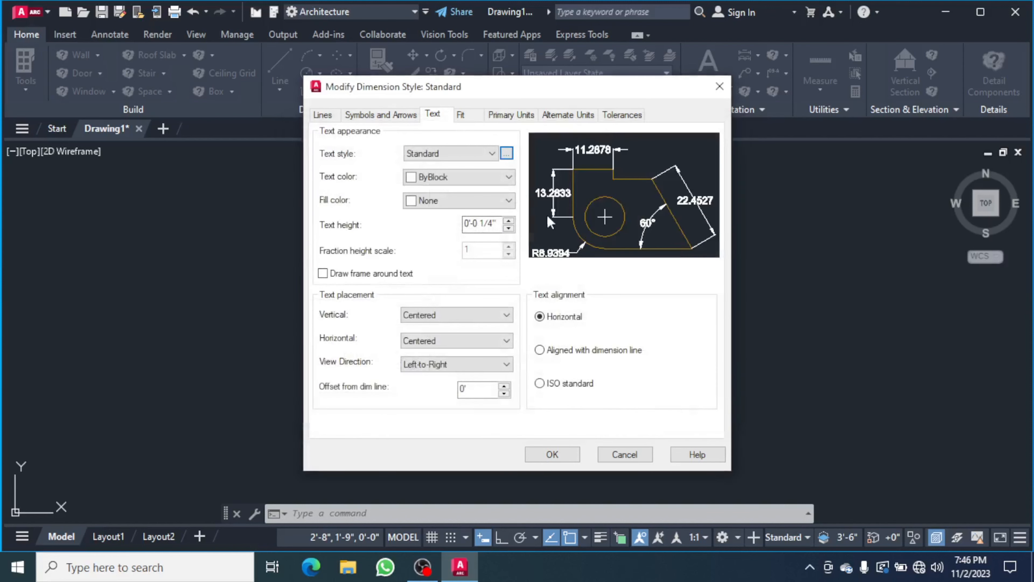
- Set the dimension text color to ByLayer and align the text with the dimension line
{"action": "left_click", "coordinate": [512, 179]}
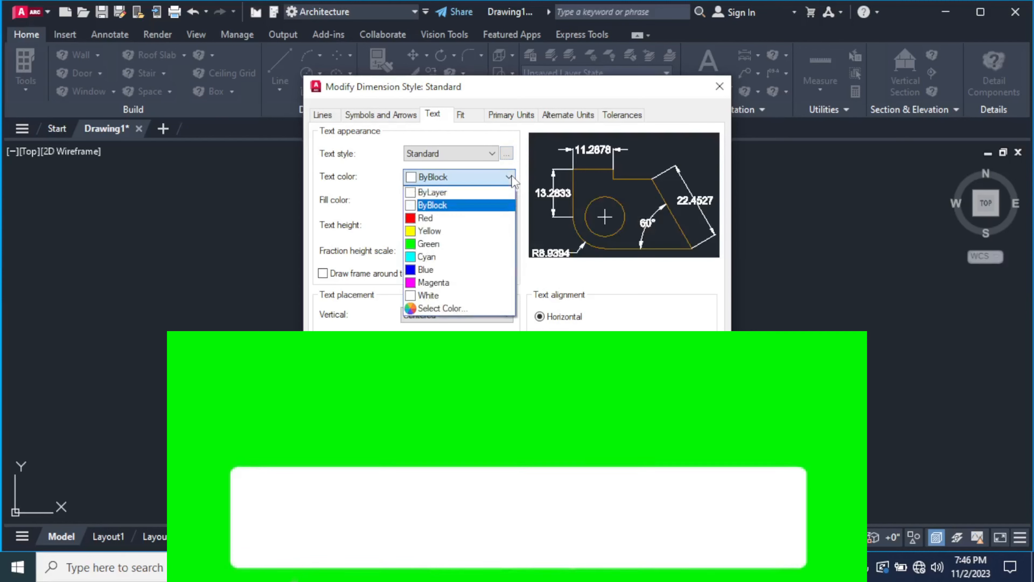
{"action": "left_click", "coordinate": [468, 220]}
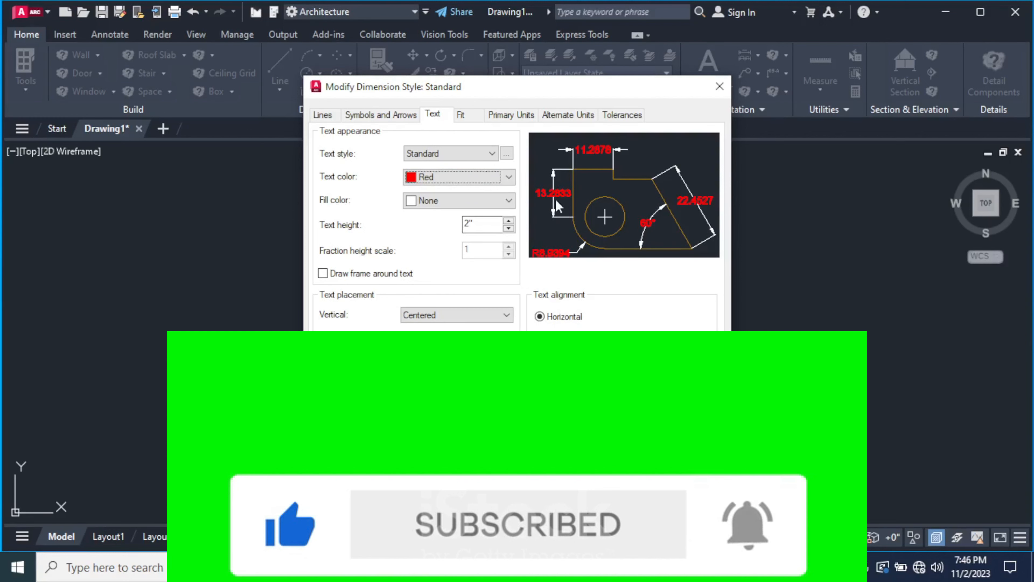
{"action": "left_click", "coordinate": [507, 177]}
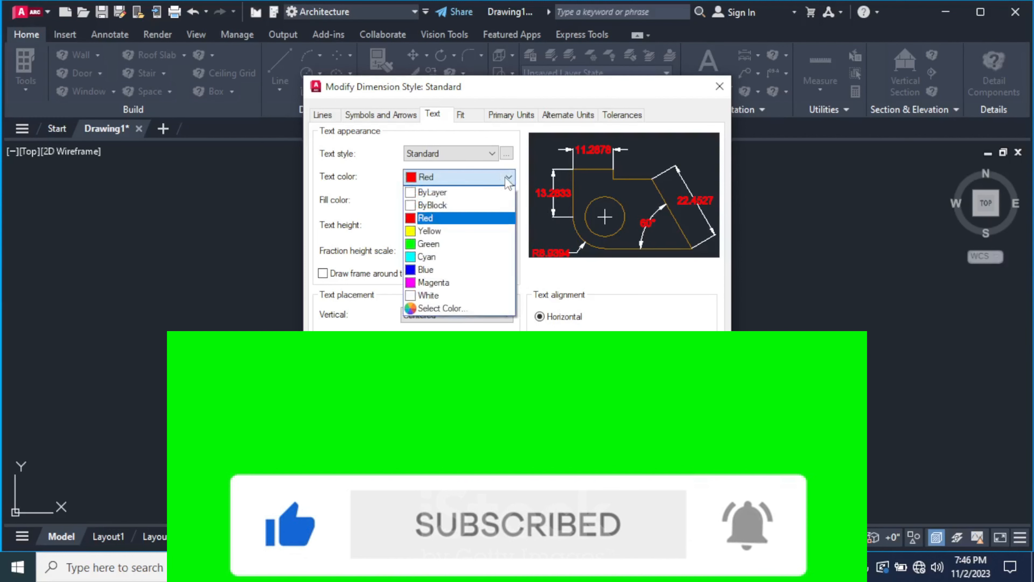
{"action": "left_click", "coordinate": [448, 190]}
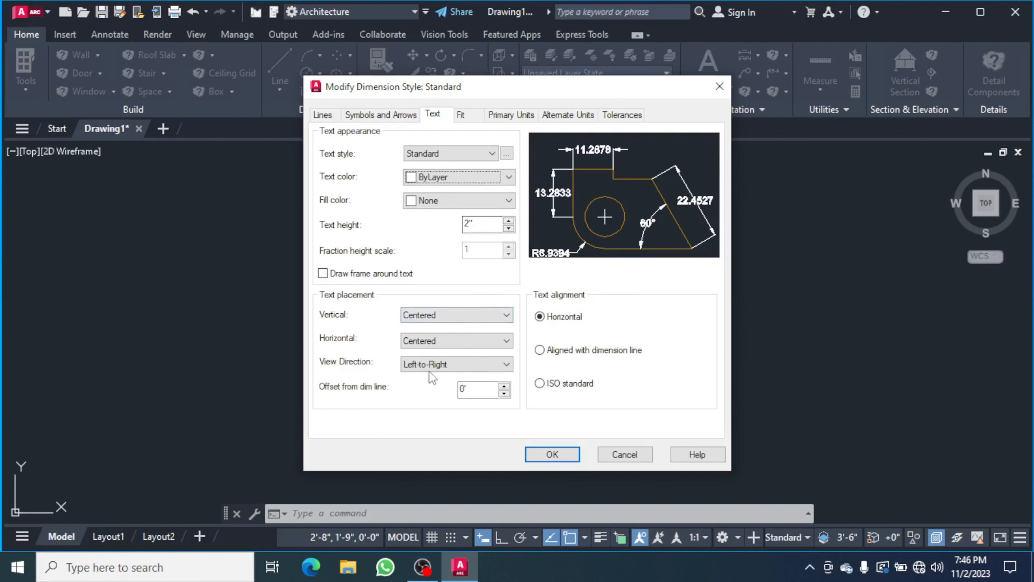
{"action": "left_click", "coordinate": [540, 350]}
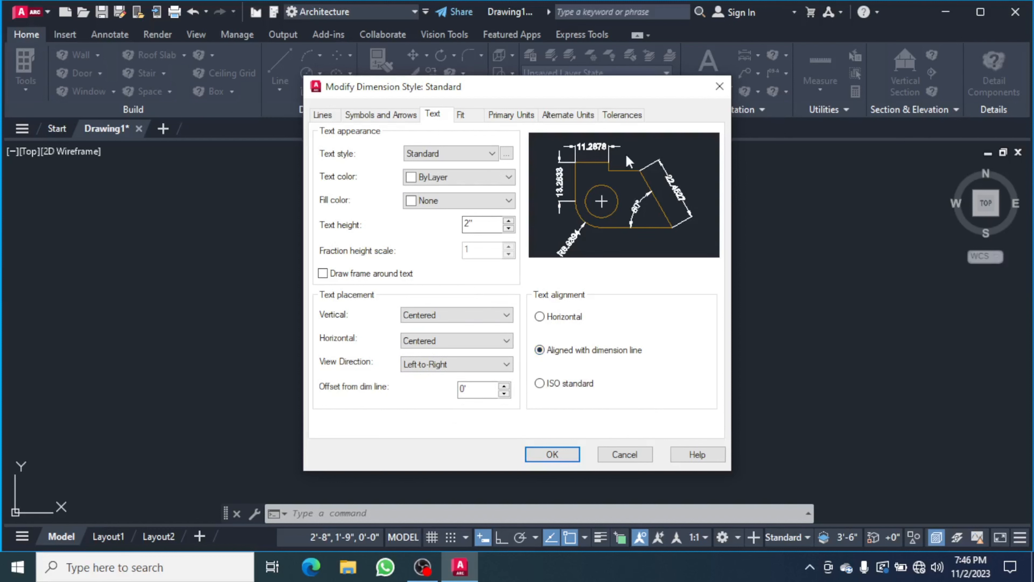
{"action": "left_click", "coordinate": [539, 316]}
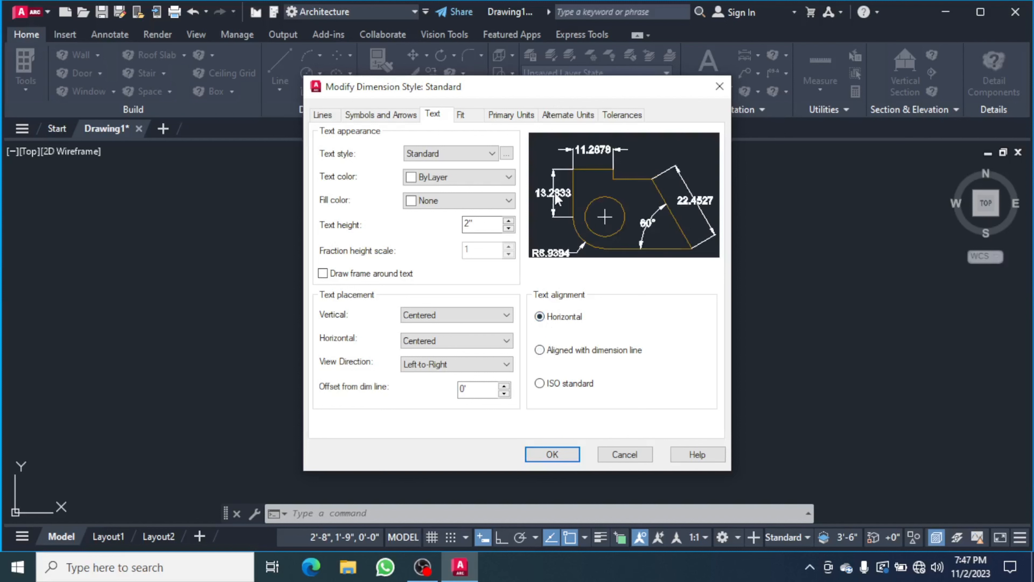
{"action": "left_click", "coordinate": [547, 350]}
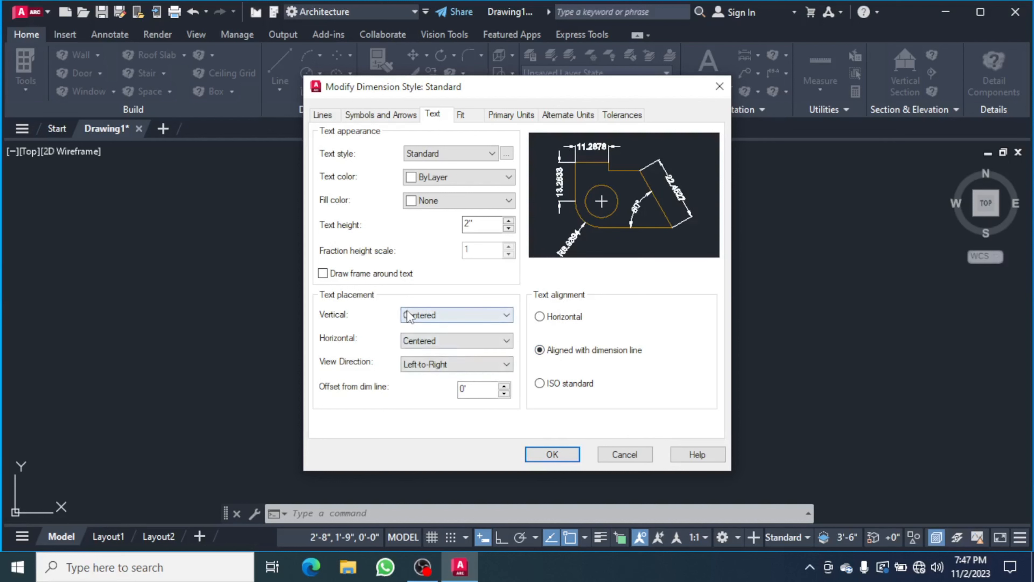
- Set the dimension style's primary units to Architectural with 0'-0" precision and make the Standard dimension style current
{"action": "left_click", "coordinate": [476, 118]}
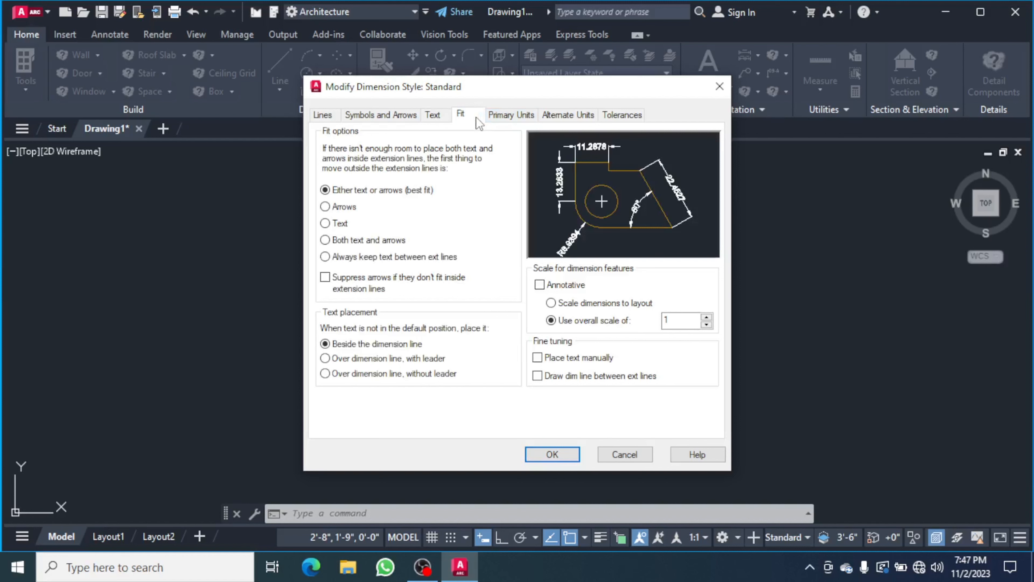
{"action": "left_click", "coordinate": [506, 119]}
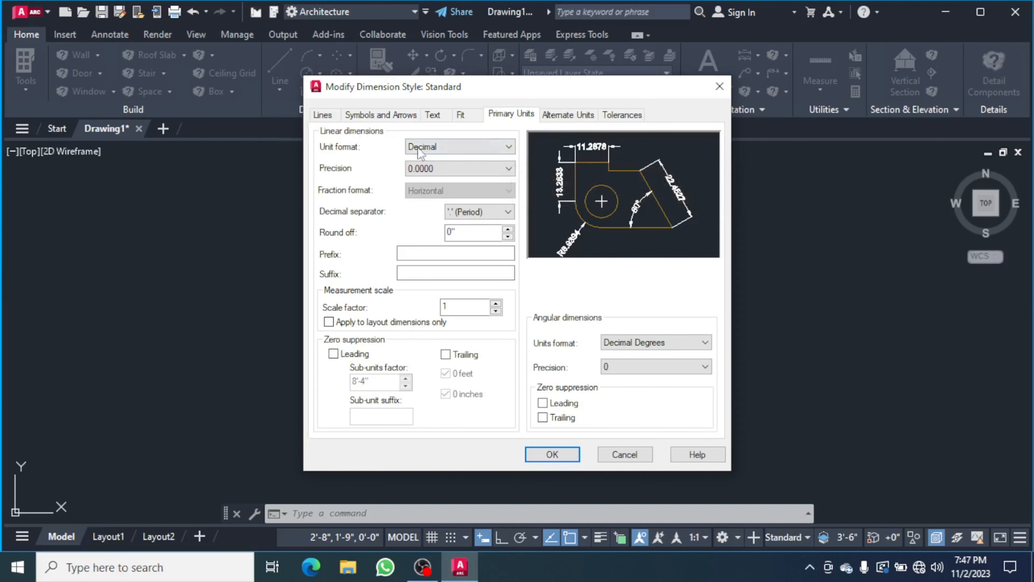
{"action": "left_click", "coordinate": [508, 147]}
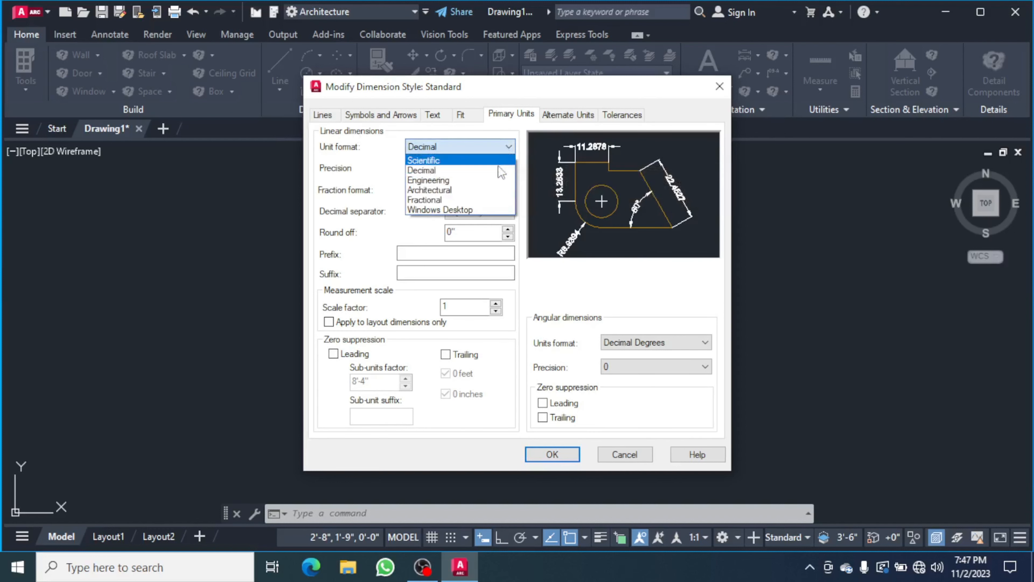
{"action": "left_click", "coordinate": [494, 195]}
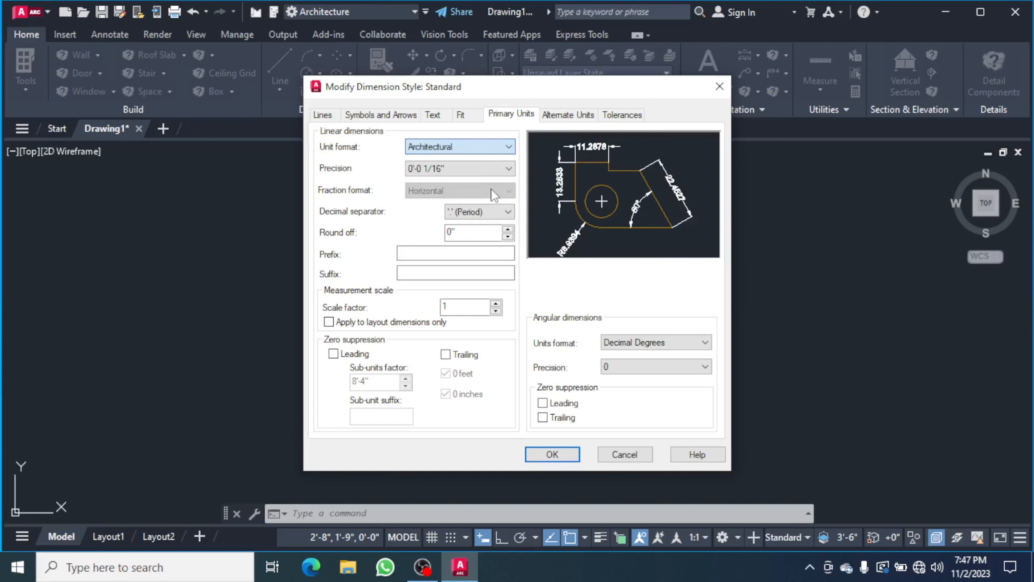
{"action": "left_click", "coordinate": [506, 168]}
{"action": "left_click", "coordinate": [494, 182]}
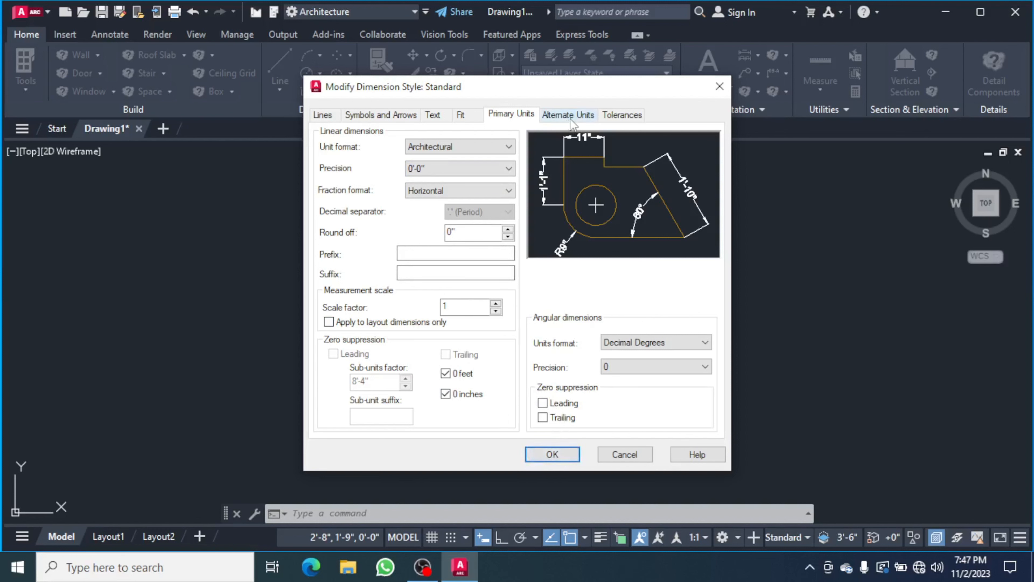
{"action": "left_click", "coordinate": [565, 452]}
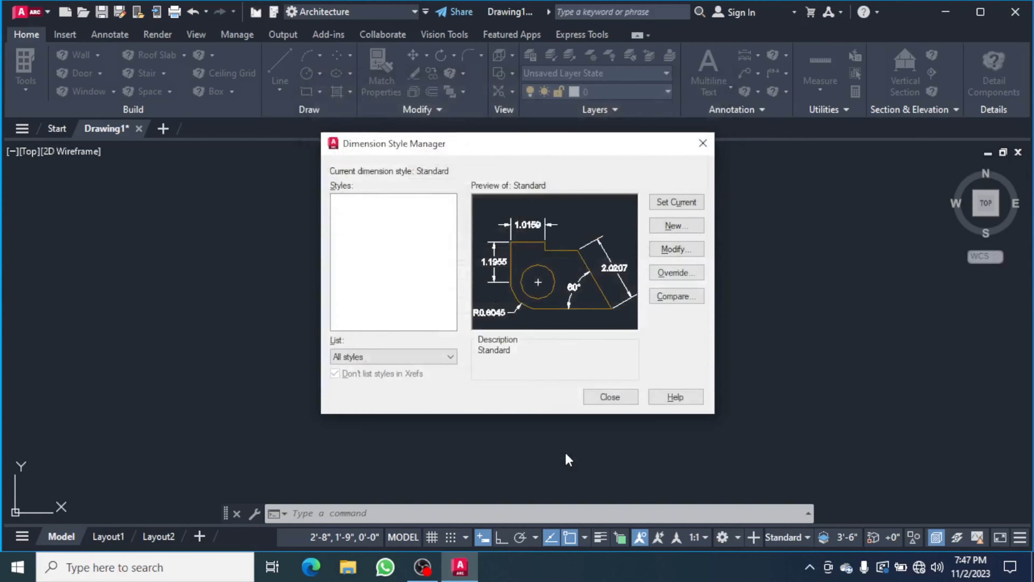
{"action": "left_click", "coordinate": [693, 203]}
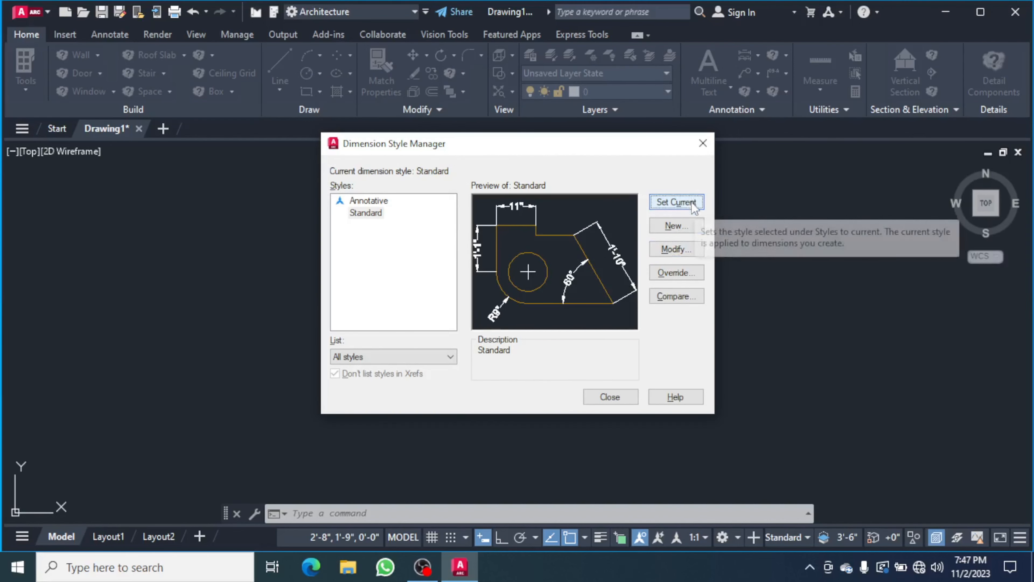
{"action": "left_click", "coordinate": [611, 397]}
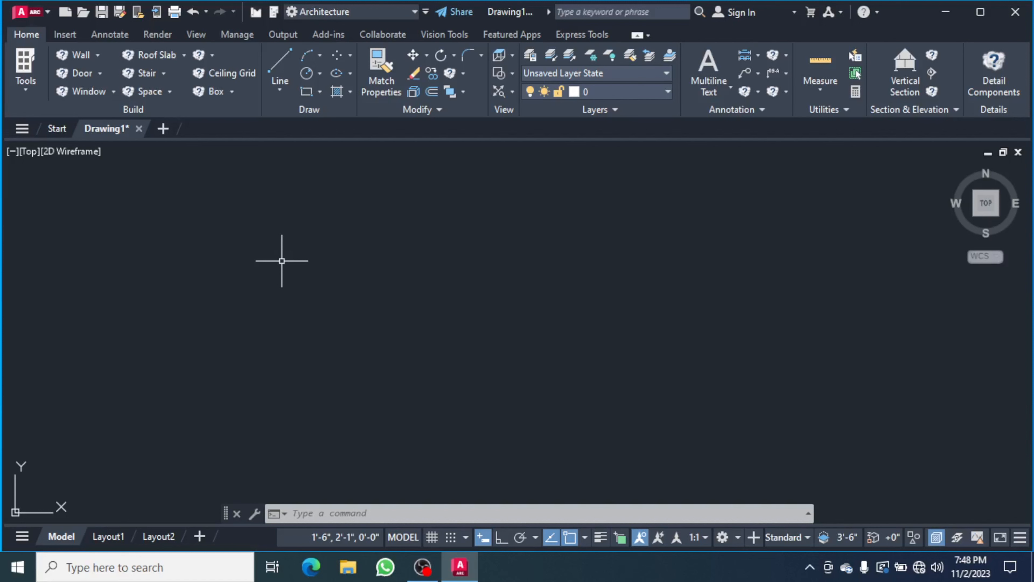
- Draw a horizontal line 20' long with the Line command, using Ortho mode to keep it straight
{"action": "type", "text": "l"}
{"action": "key", "text": "Return"}
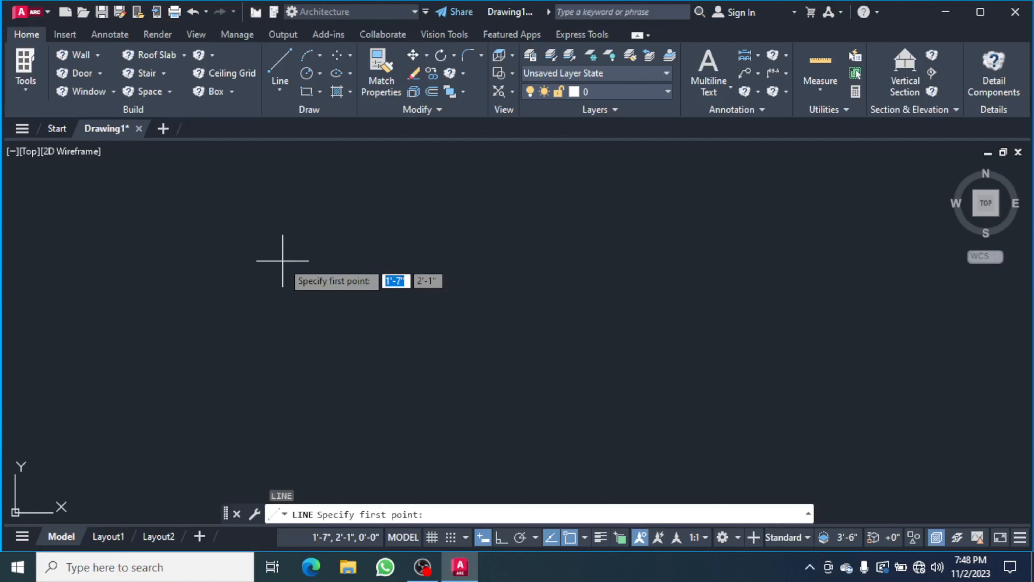
{"action": "left_click", "coordinate": [282, 261]}
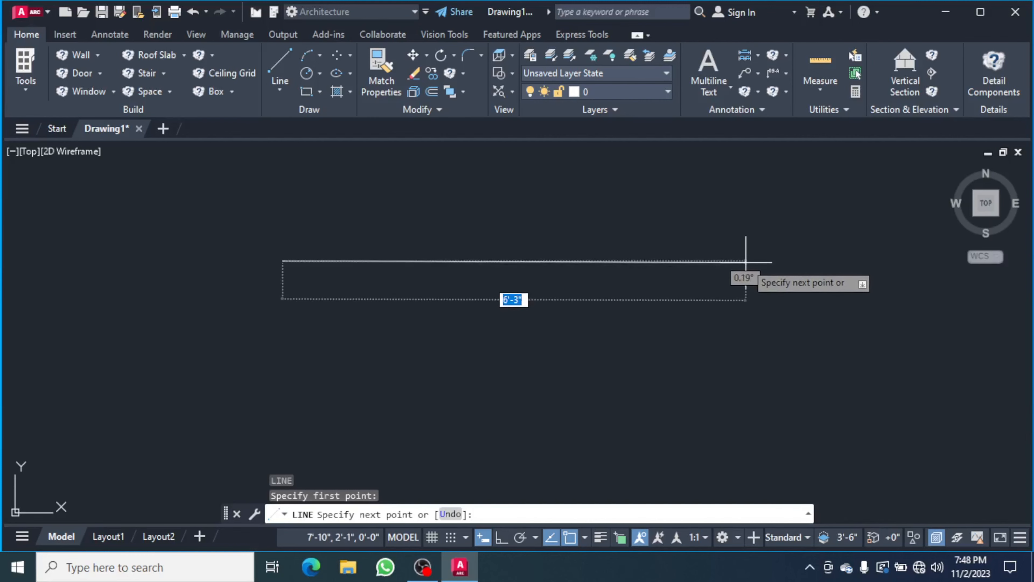
{"action": "key", "text": "F8"}
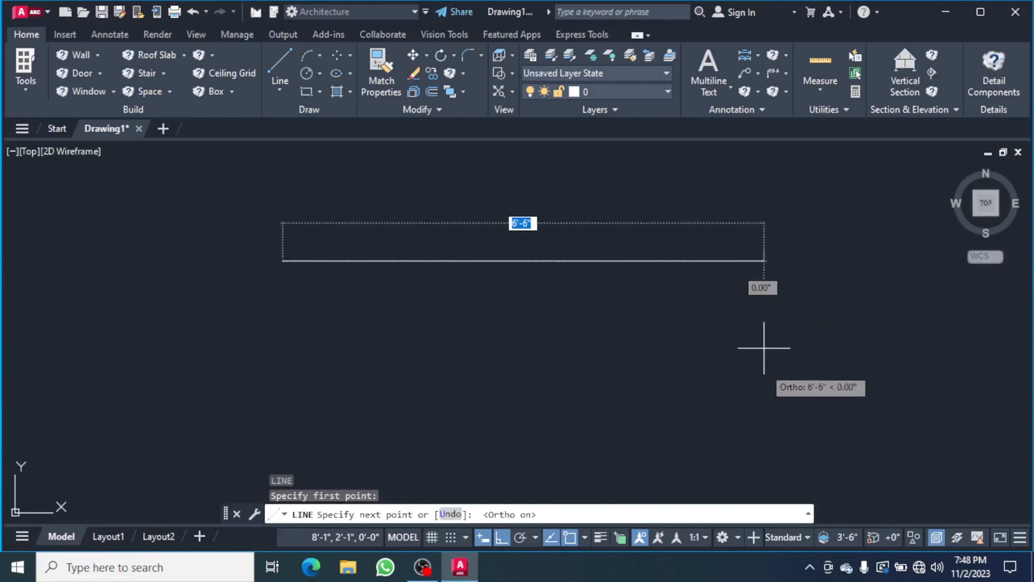
{"action": "key", "text": "F8"}
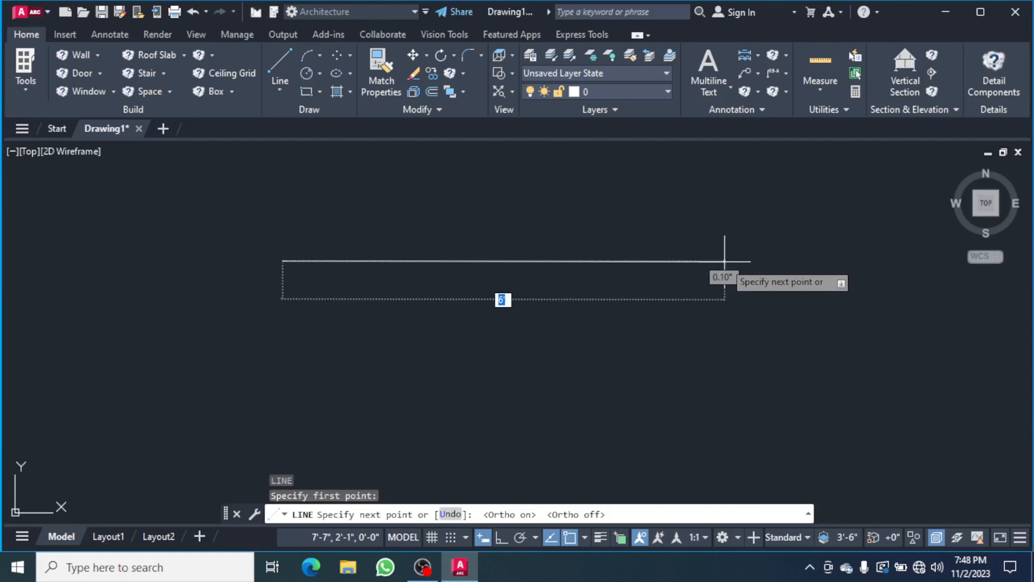
{"action": "key", "text": "F8"}
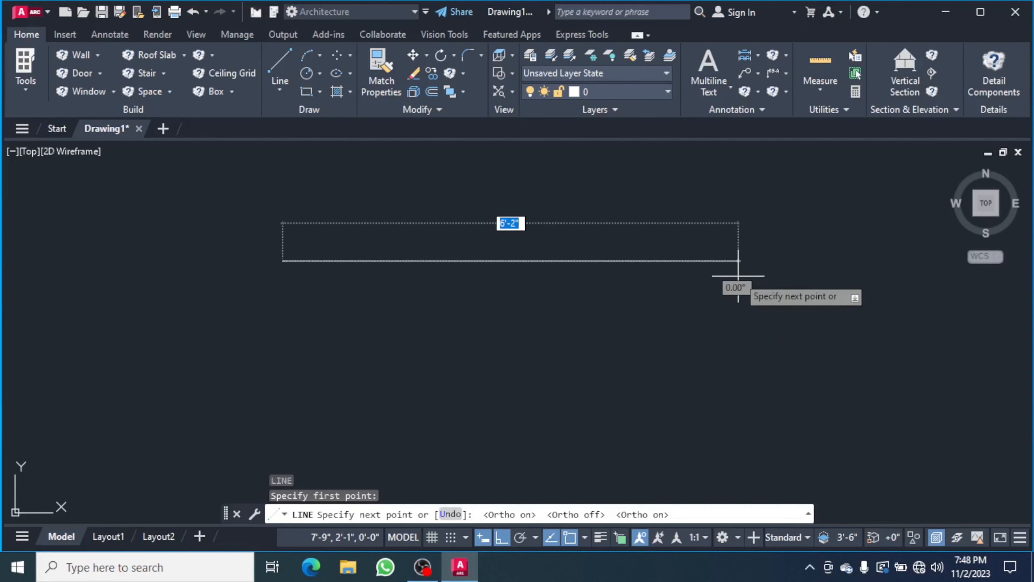
{"action": "type", "text": "20'"}
{"action": "key", "text": "Return"}
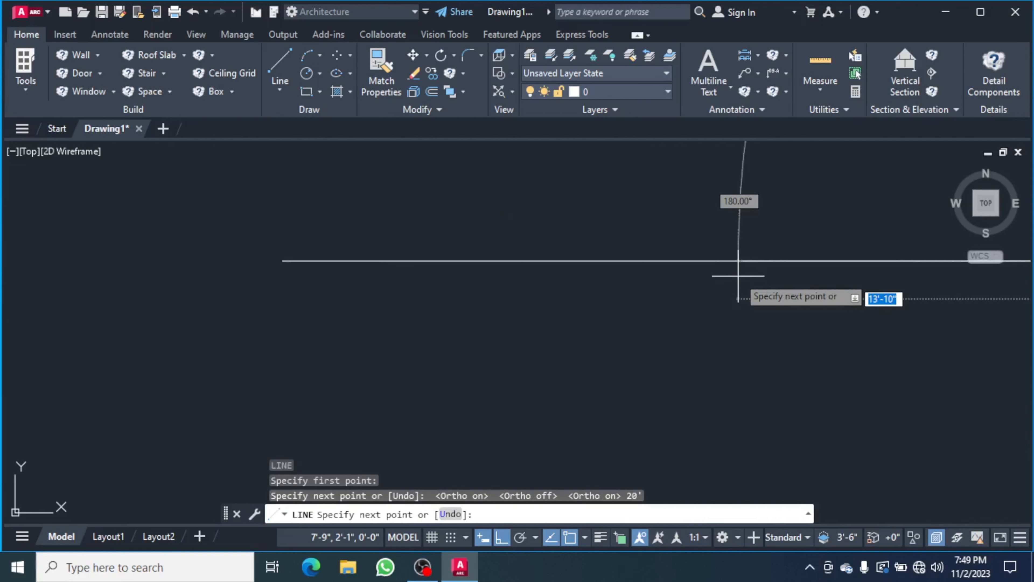
{"action": "key", "text": "Return"}
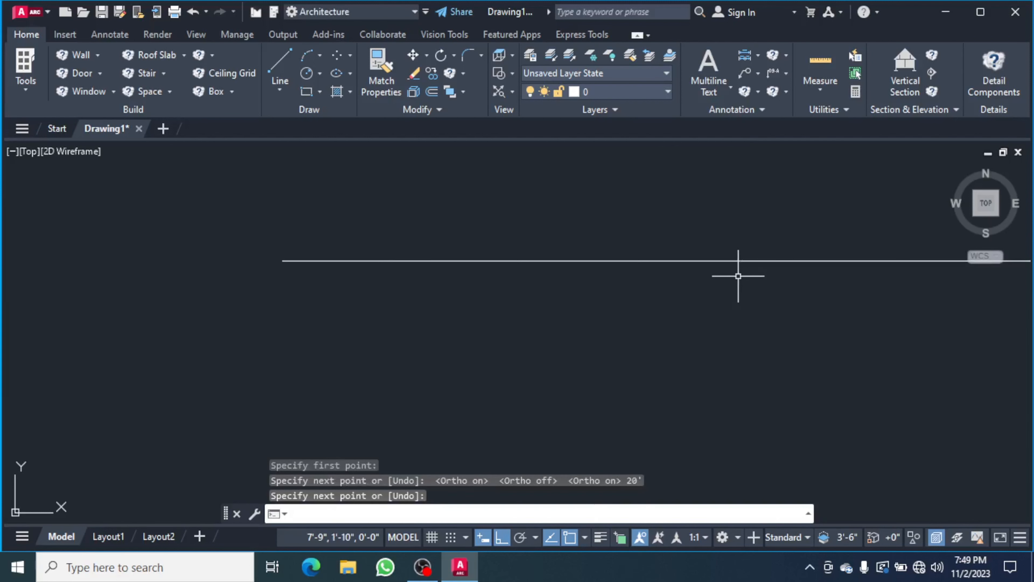
- Add a linear dimension between the two endpoints of the horizontal line, placing the dimension line above it
{"action": "scroll", "coordinate": [551, 299], "scroll_direction": "down", "scroll_amount": 4}
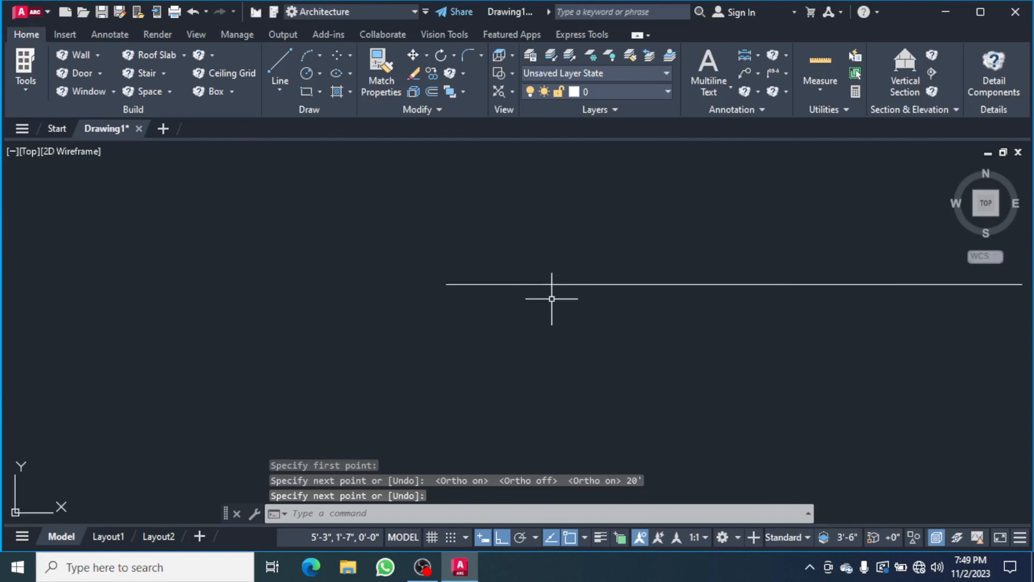
{"action": "mouse_move", "coordinate": [552, 299]}
{"action": "middle_mouse_down"}
{"action": "mouse_move", "coordinate": [244, 305]}
{"action": "mouse_move", "coordinate": [283, 293]}
{"action": "middle_mouse_up"}
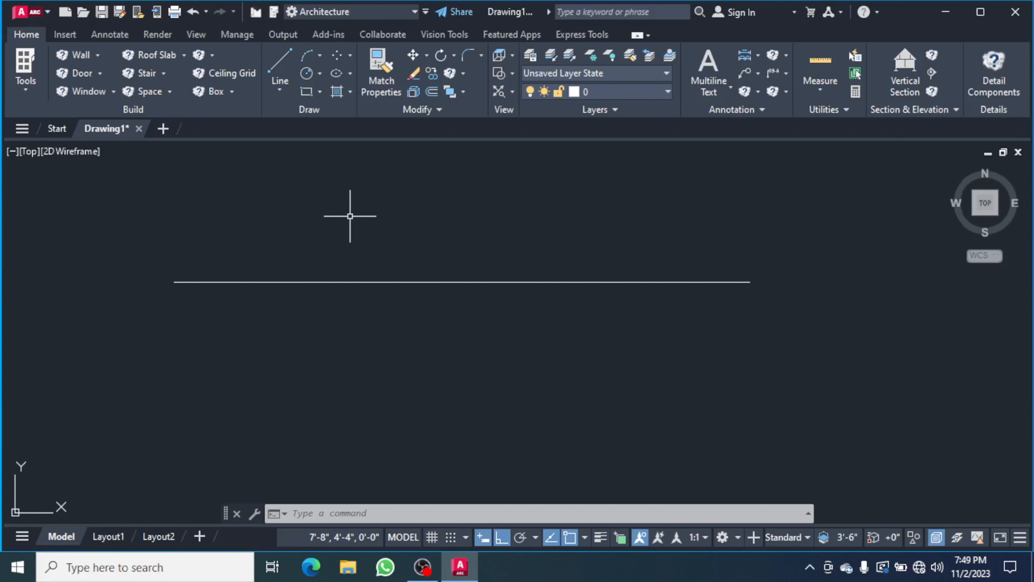
{"action": "type", "text": "DIM"}
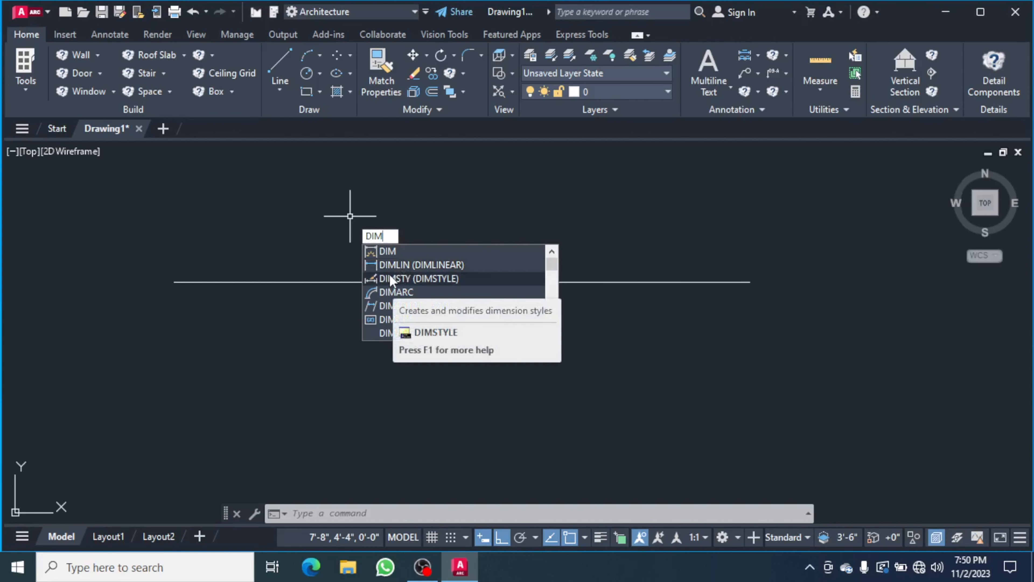
{"action": "type", "text": "LI"}
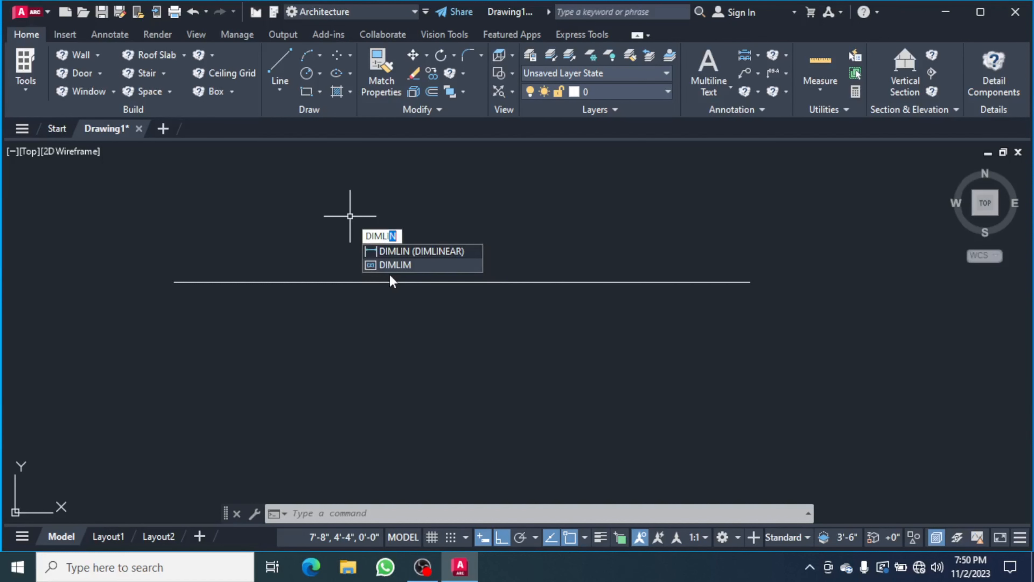
{"action": "type", "text": "N"}
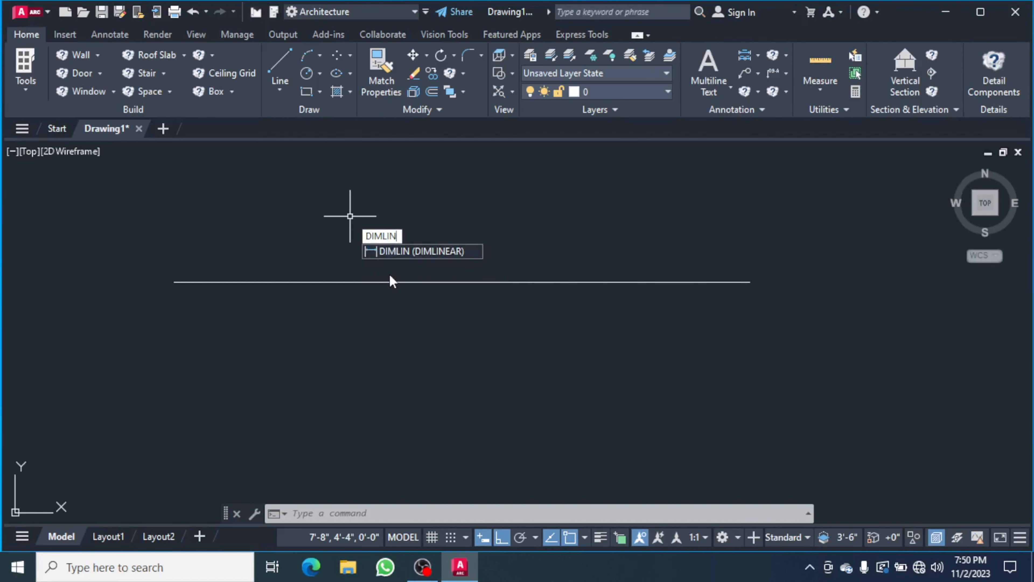
{"action": "key", "text": "Return"}
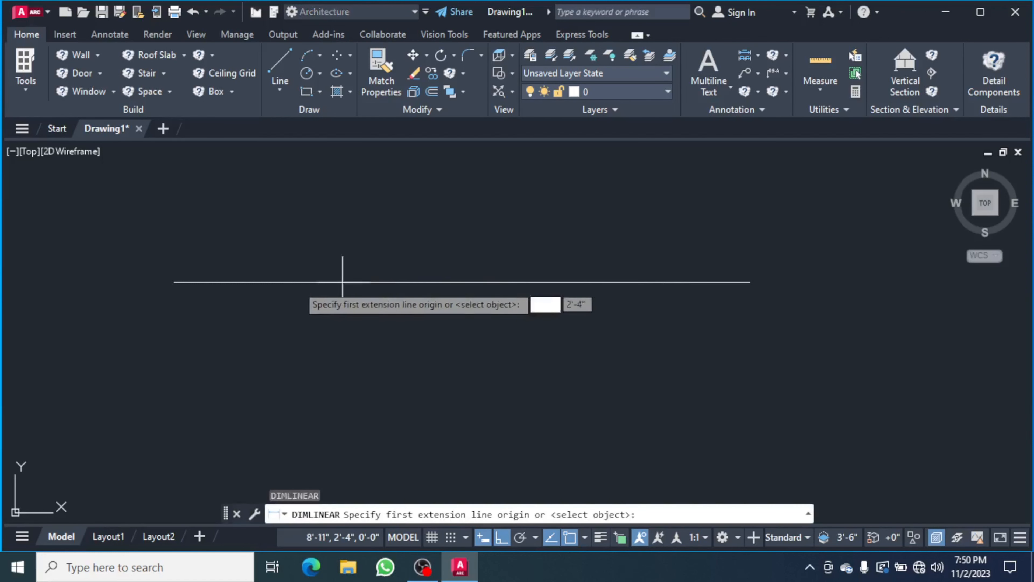
{"action": "left_click", "coordinate": [174, 282]}
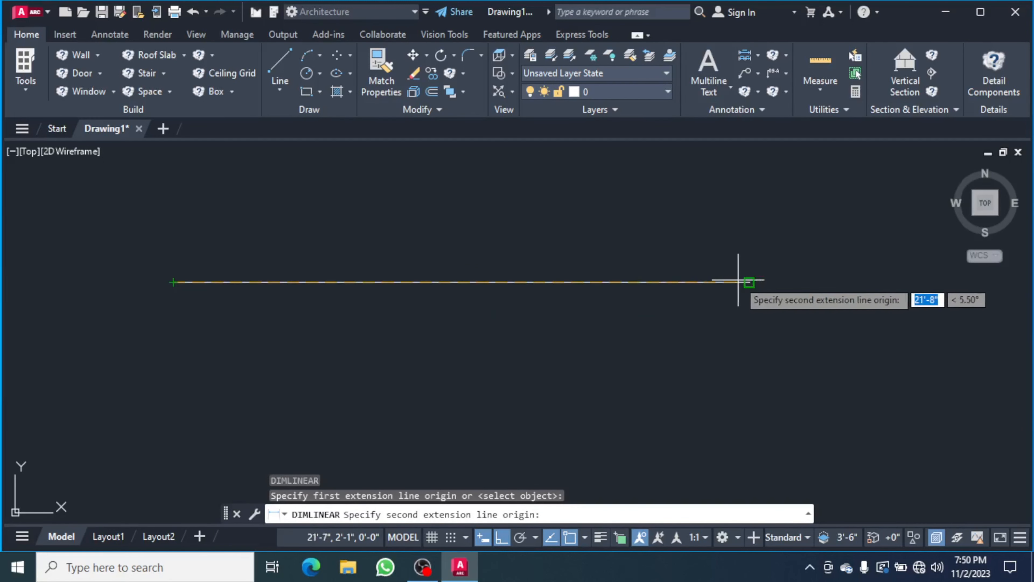
{"action": "left_click", "coordinate": [749, 282]}
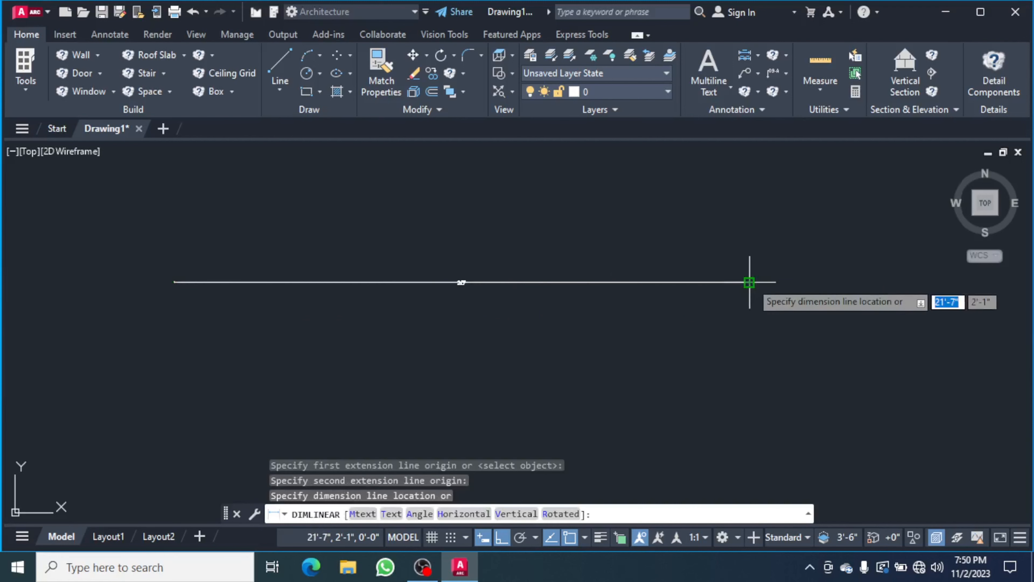
{"action": "left_click", "coordinate": [748, 234]}
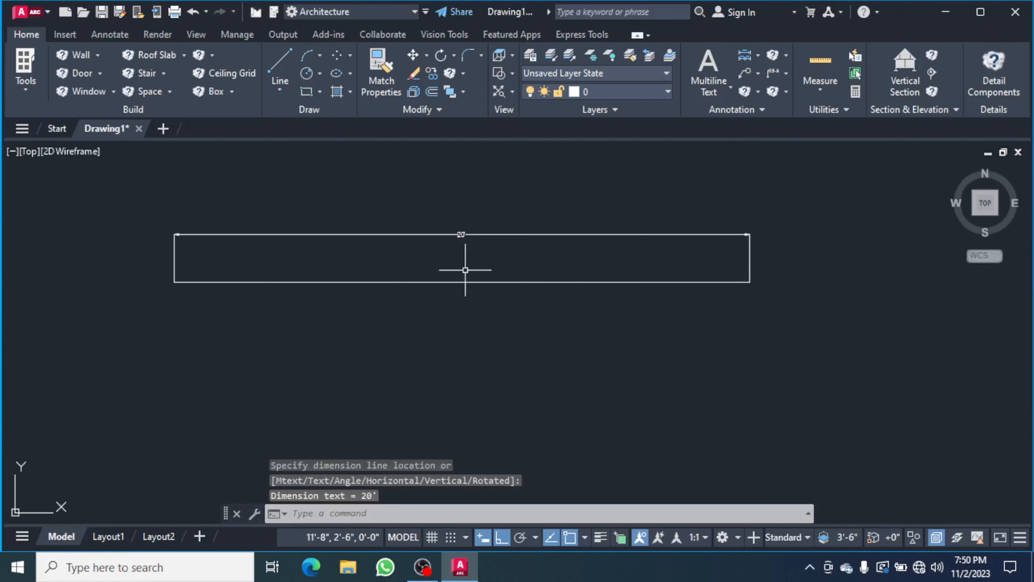
- Examine the dimension's text and arrowheads above the line at close and distant views to judge their size
{"action": "scroll", "coordinate": [441, 234], "scroll_direction": "up", "scroll_amount": 4}
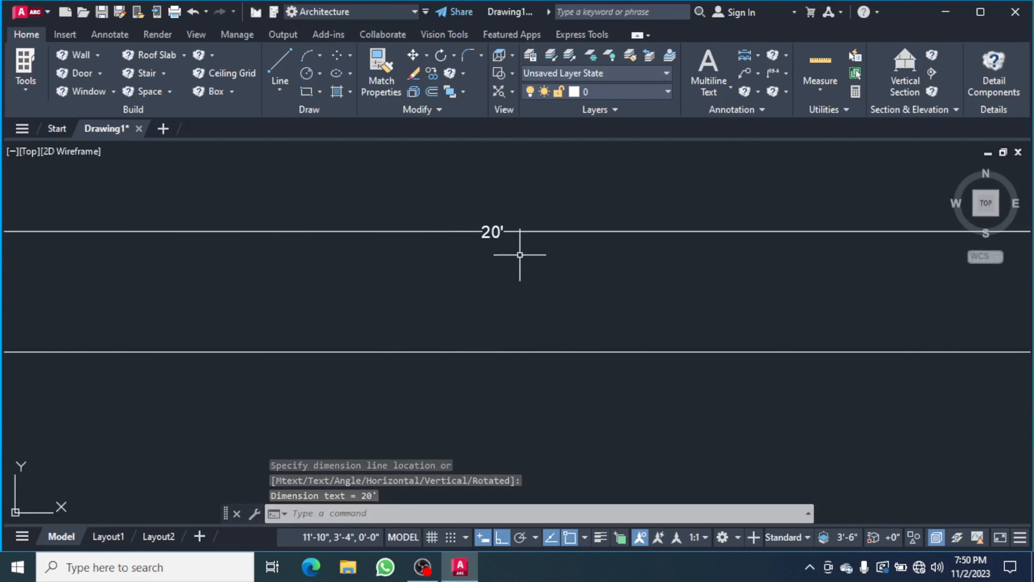
{"action": "scroll", "coordinate": [527, 259], "scroll_direction": "down", "scroll_amount": 4}
{"action": "scroll", "coordinate": [530, 263], "scroll_direction": "up", "scroll_amount": 5}
{"action": "scroll", "coordinate": [530, 263], "scroll_direction": "down", "scroll_amount": 5}
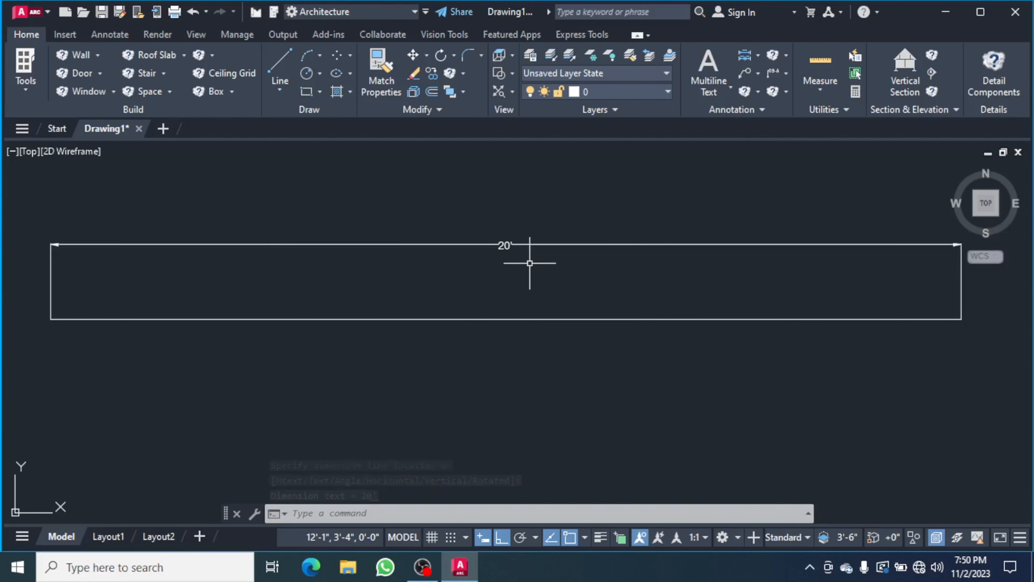
{"action": "scroll", "coordinate": [530, 263], "scroll_direction": "up", "scroll_amount": 5}
{"action": "scroll", "coordinate": [529, 263], "scroll_direction": "down", "scroll_amount": 5}
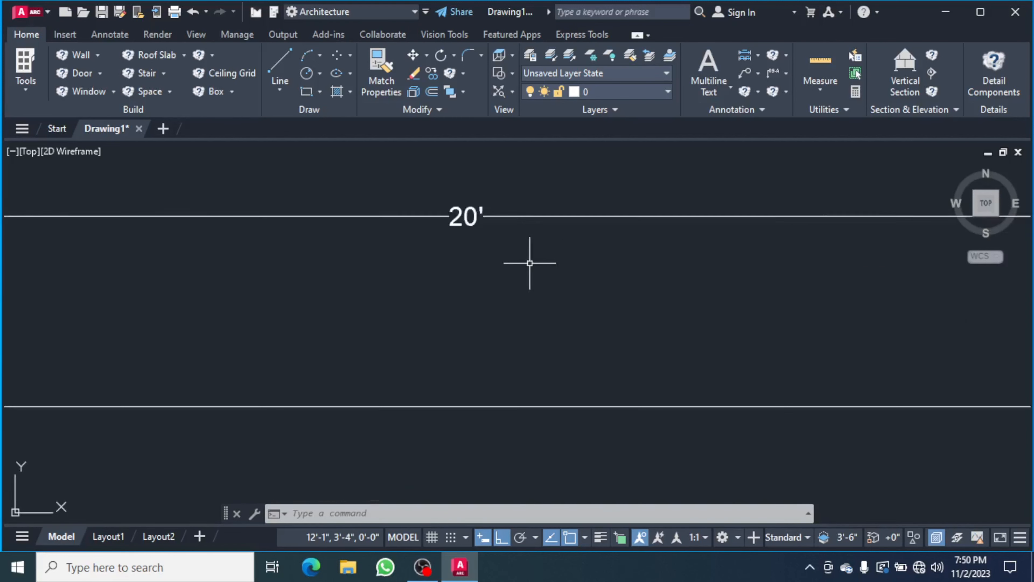
{"action": "scroll", "coordinate": [530, 263], "scroll_direction": "down", "scroll_amount": 2}
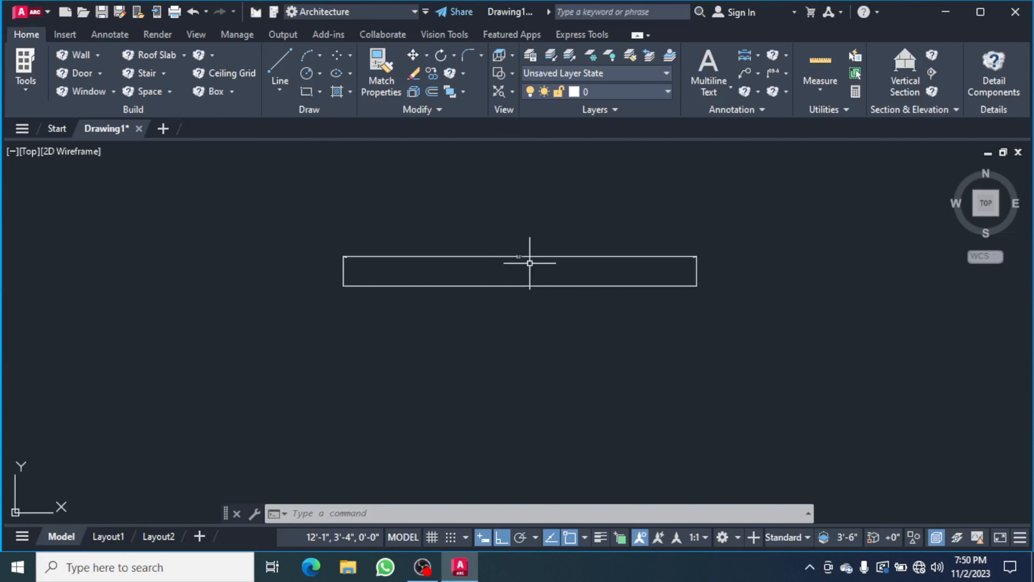
{"action": "scroll", "coordinate": [529, 263], "scroll_direction": "up", "scroll_amount": 2}
{"action": "scroll", "coordinate": [530, 262], "scroll_direction": "up", "scroll_amount": 4}
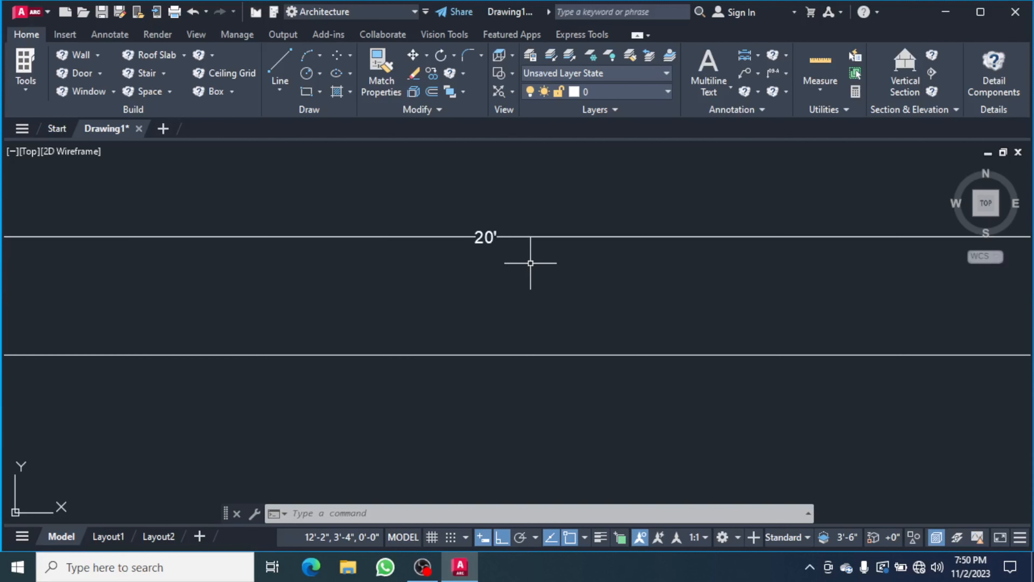
{"action": "scroll", "coordinate": [530, 262], "scroll_direction": "up", "scroll_amount": 6}
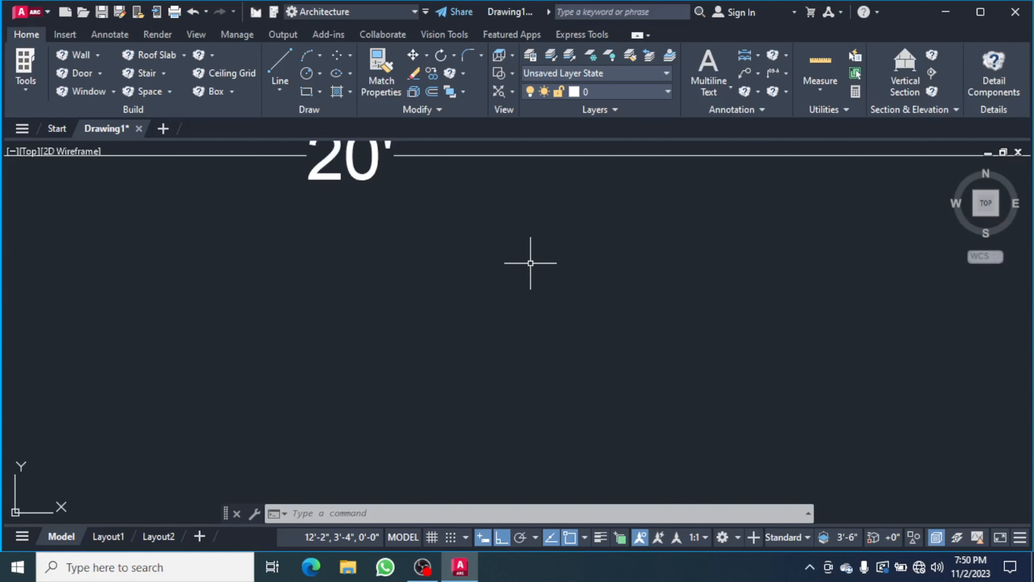
{"action": "scroll", "coordinate": [530, 262], "scroll_direction": "down", "scroll_amount": 4}
{"action": "scroll", "coordinate": [530, 262], "scroll_direction": "up", "scroll_amount": 2}
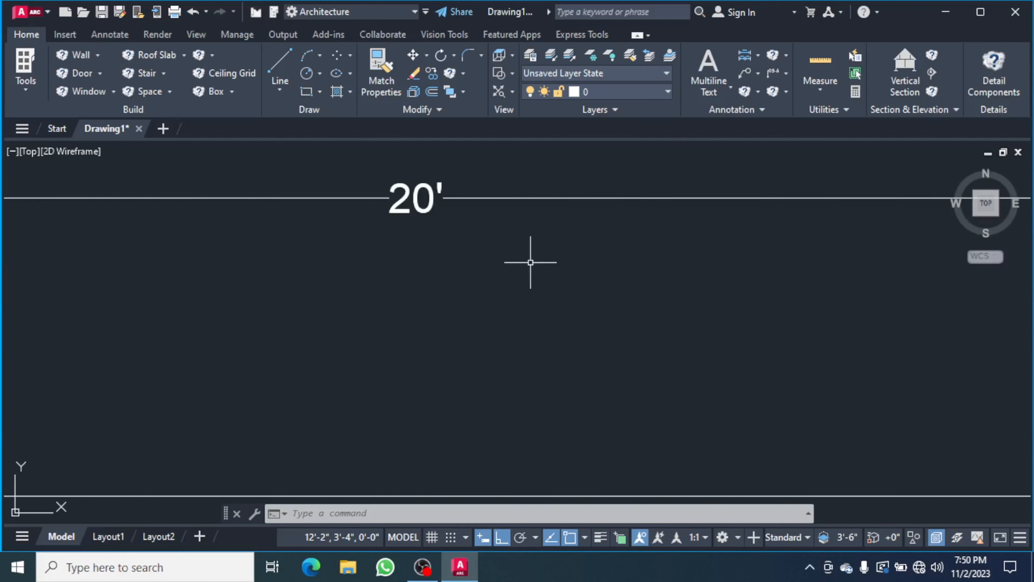
{"action": "scroll", "coordinate": [530, 262], "scroll_direction": "up", "scroll_amount": 2}
{"action": "scroll", "coordinate": [530, 263], "scroll_direction": "down", "scroll_amount": 7}
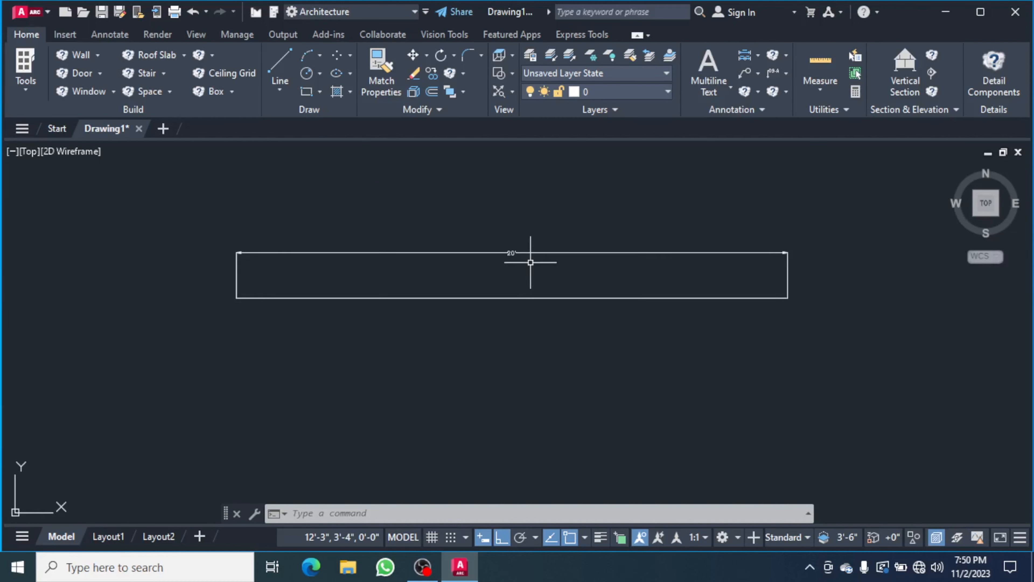
{"action": "mouse_move", "coordinate": [530, 262]}
{"action": "middle_mouse_down"}
{"action": "mouse_move", "coordinate": [418, 244]}
{"action": "mouse_move", "coordinate": [423, 252]}
{"action": "mouse_move", "coordinate": [500, 212]}
{"action": "mouse_move", "coordinate": [386, 185]}
{"action": "mouse_move", "coordinate": [404, 231]}
{"action": "mouse_move", "coordinate": [422, 221]}
{"action": "middle_mouse_up"}
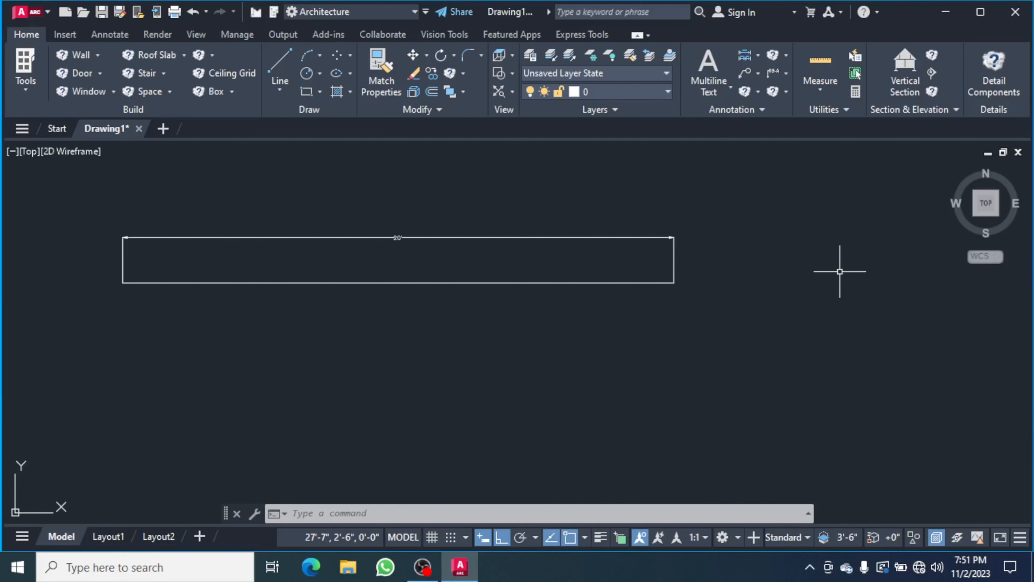
- Reset the AutoCAD Architecture (US Imperial) profile in the Options and accept the dialog
{"action": "type", "text": "o"}
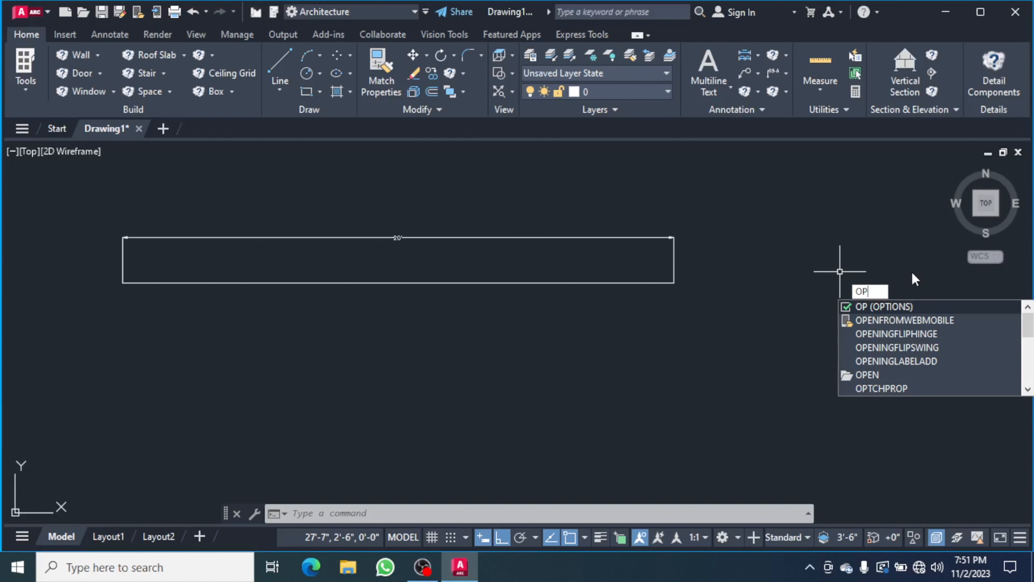
{"action": "key", "text": "Return"}
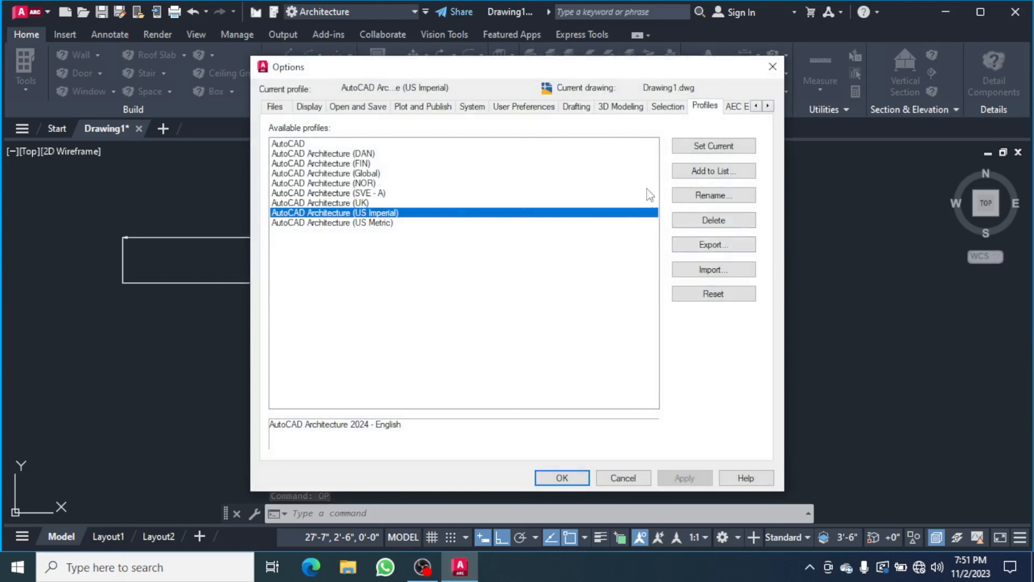
{"action": "left_click", "coordinate": [715, 297]}
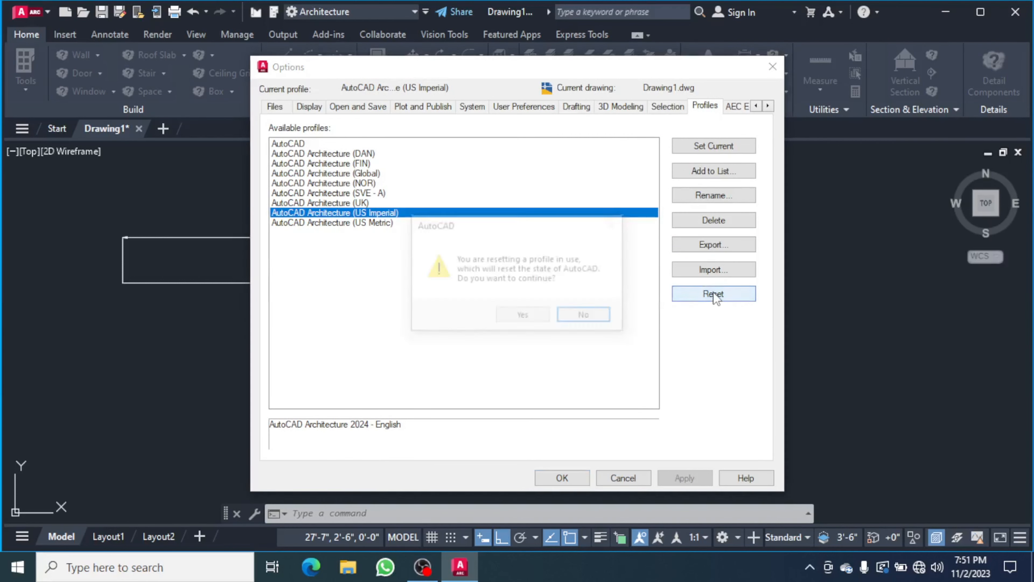
{"action": "left_click", "coordinate": [523, 316]}
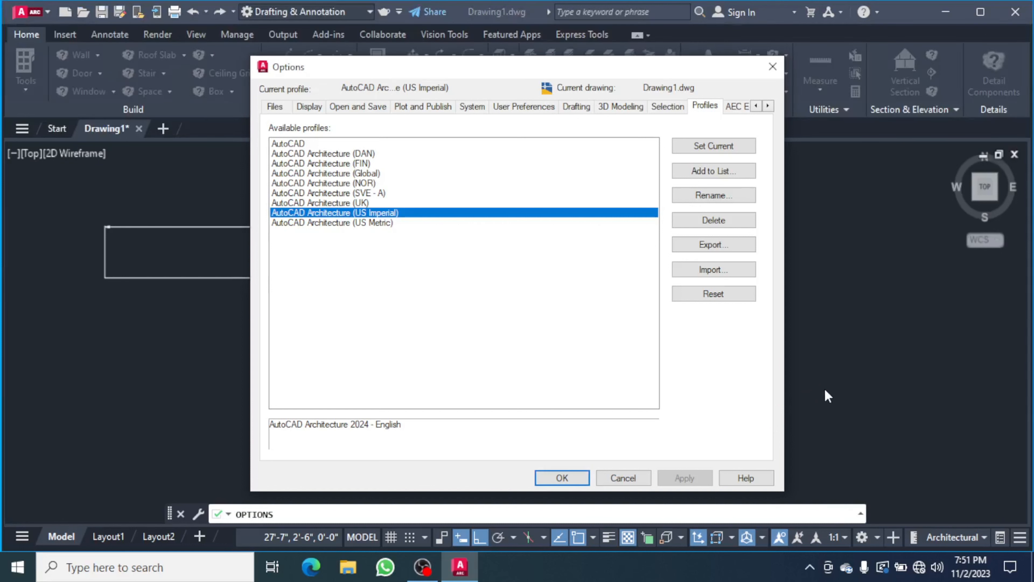
{"action": "left_click", "coordinate": [561, 484]}
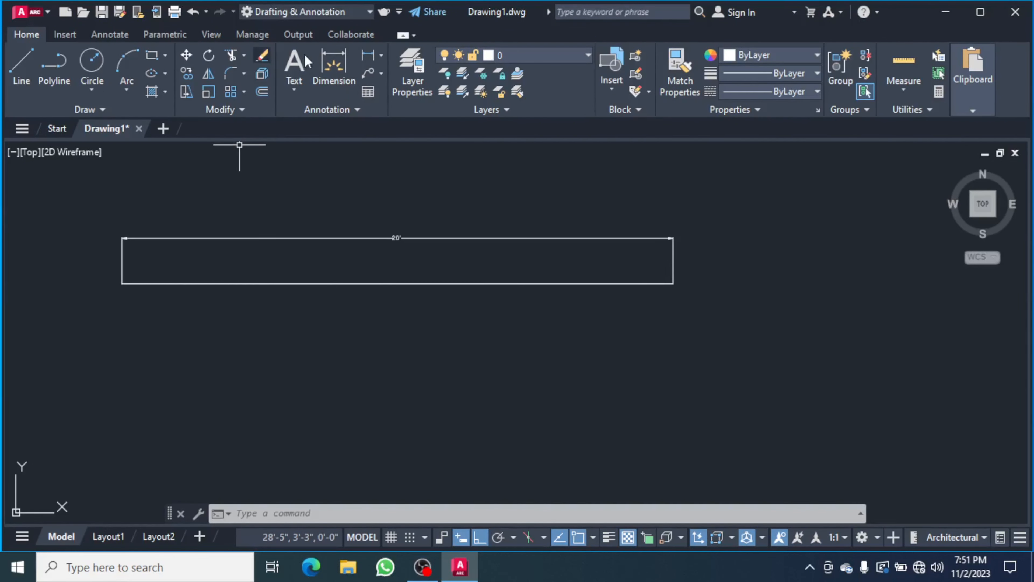
- Erase the linear dimension above the horizontal line
{"action": "left_click", "coordinate": [351, 236]}
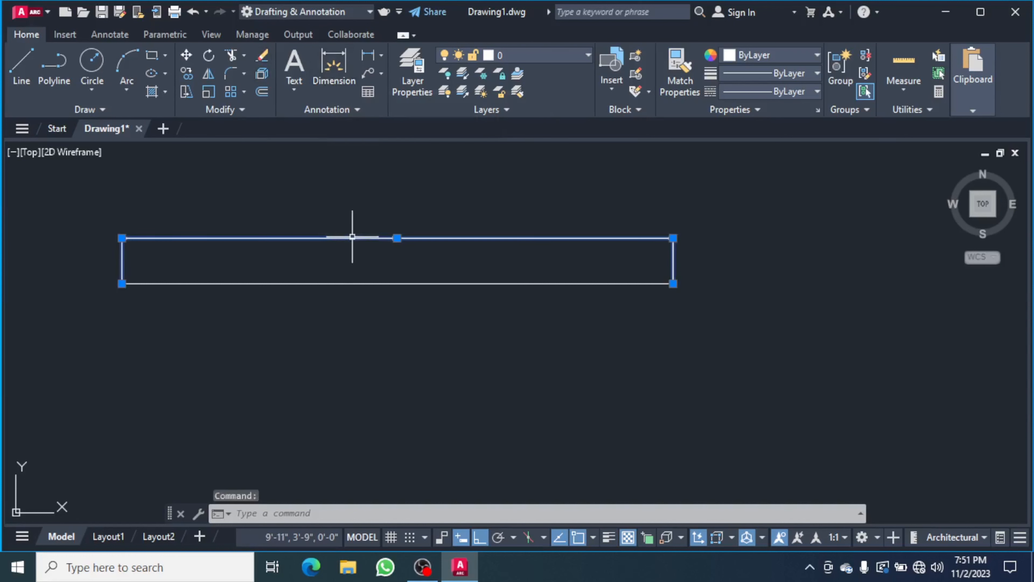
{"action": "right_click", "coordinate": [436, 161]}
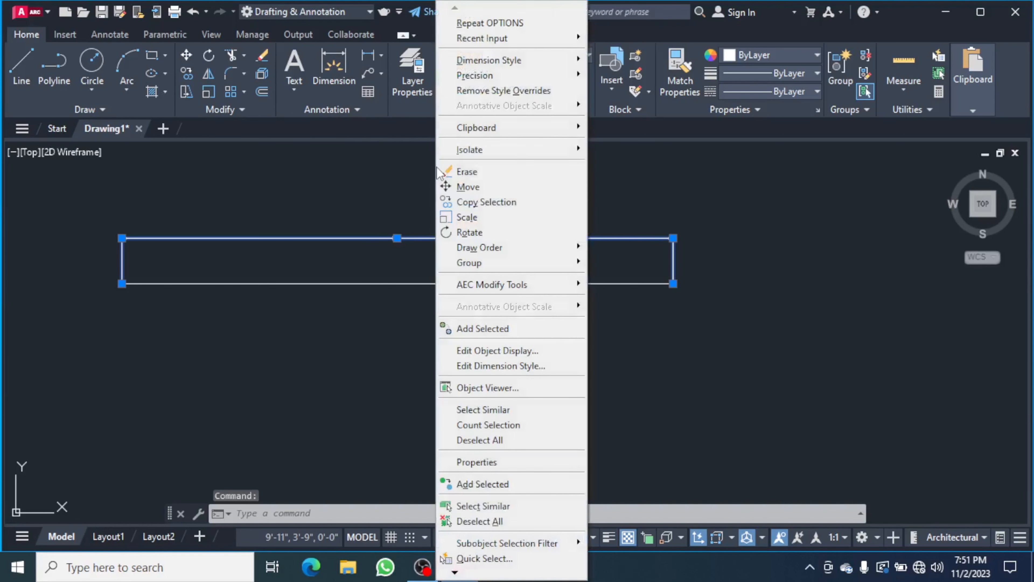
{"action": "left_click", "coordinate": [466, 172]}
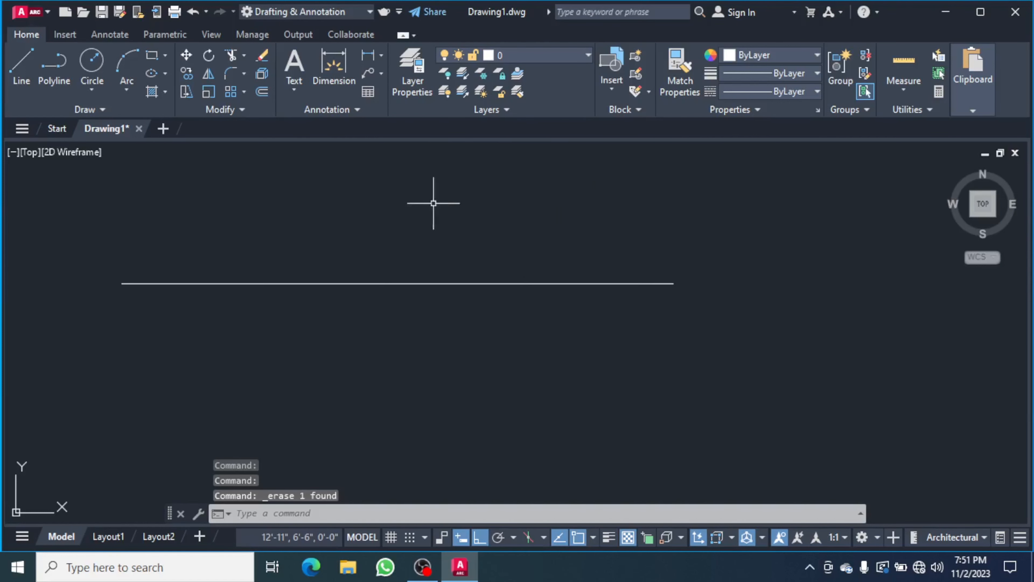
- Dimension the horizontal line between its two endpoints with the Dimension tool, placing the dimension line about 3' above it
{"action": "left_click", "coordinate": [337, 71]}
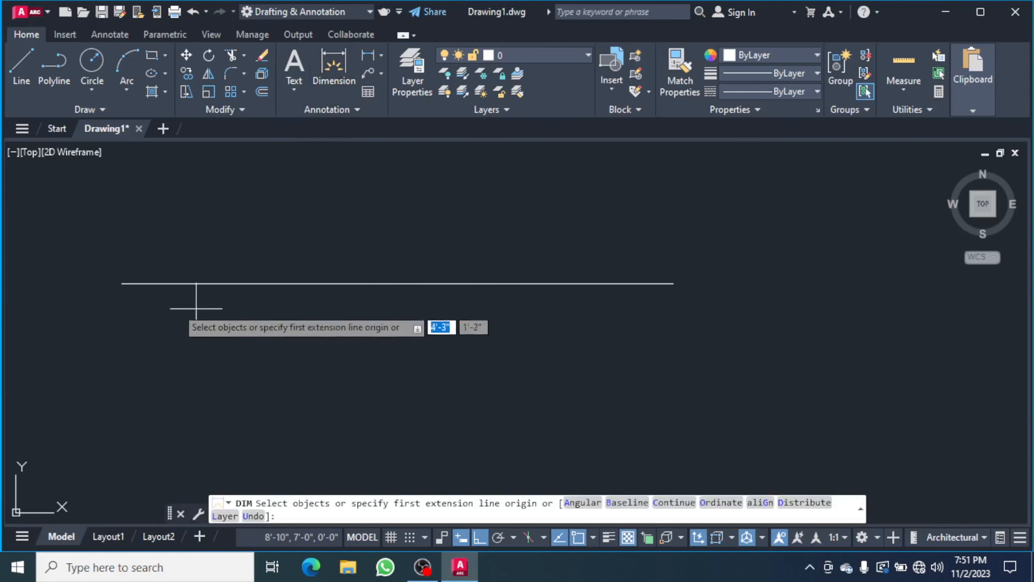
{"action": "key", "text": "Return"}
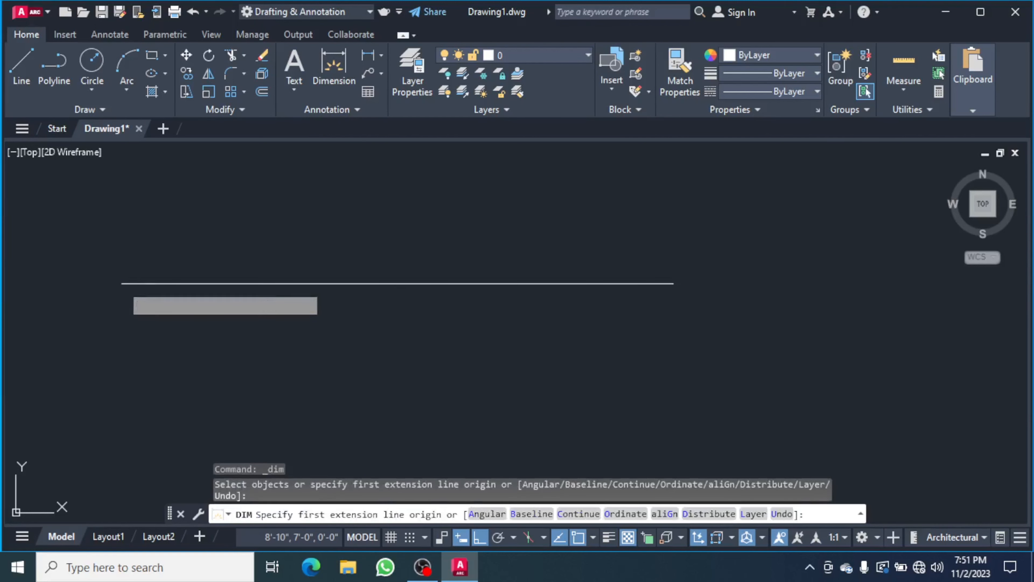
{"action": "left_click", "coordinate": [123, 283]}
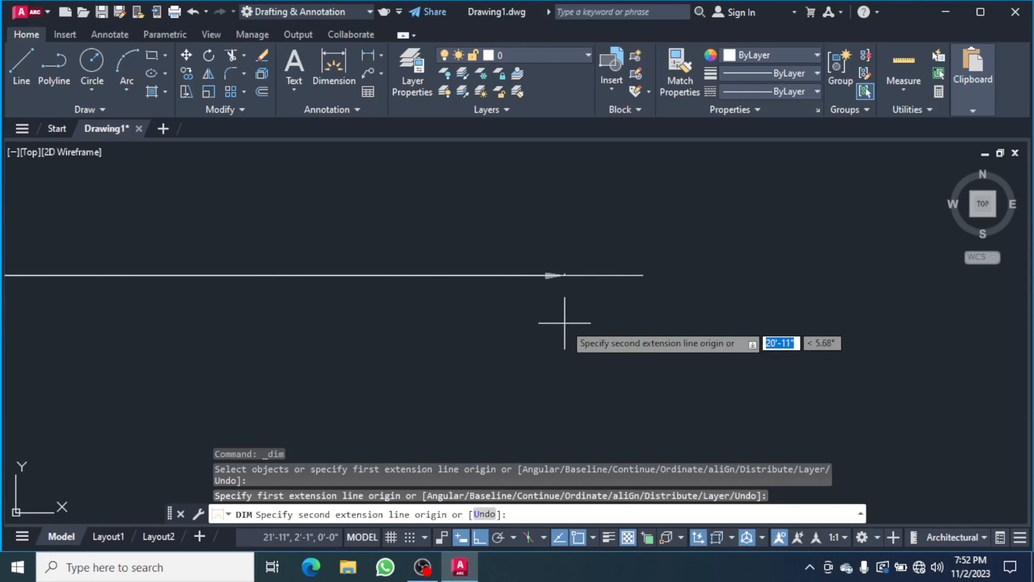
{"action": "left_click", "coordinate": [642, 276]}
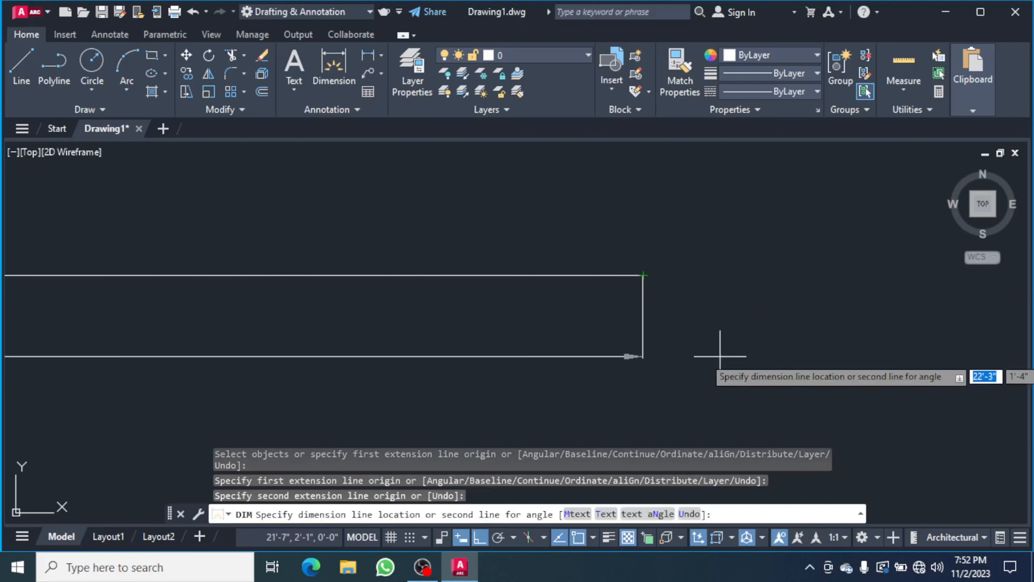
{"action": "scroll", "coordinate": [720, 346], "scroll_direction": "down", "scroll_amount": 2}
{"action": "scroll", "coordinate": [722, 343], "scroll_direction": "down", "scroll_amount": 6}
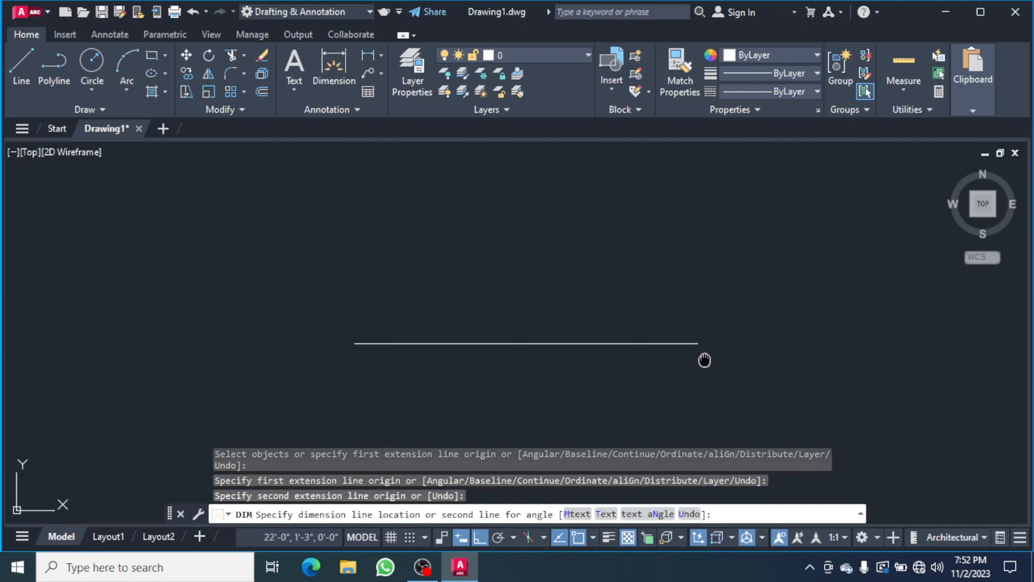
{"action": "scroll", "coordinate": [729, 346], "scroll_direction": "up", "scroll_amount": 2}
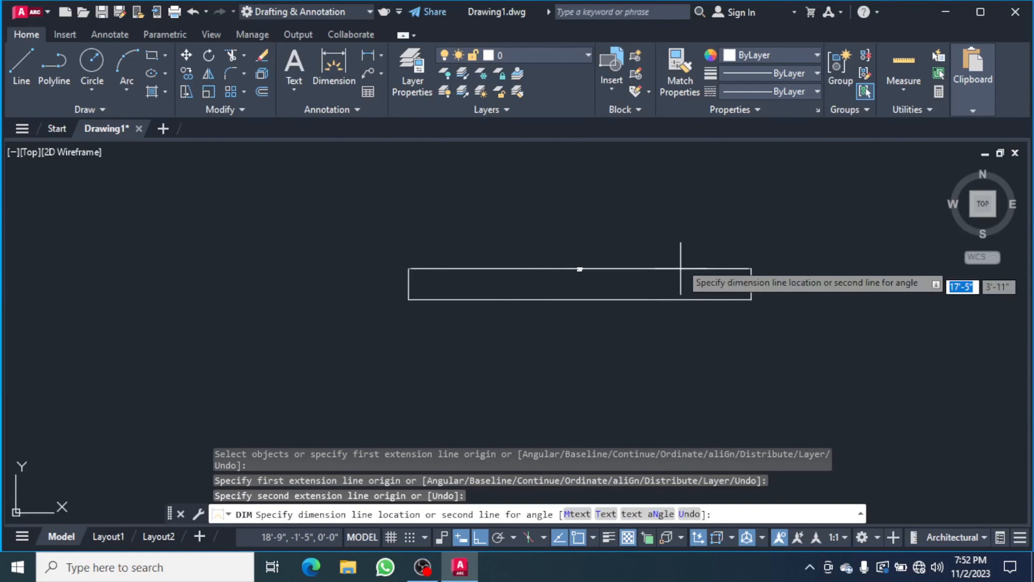
{"action": "left_click", "coordinate": [679, 249]}
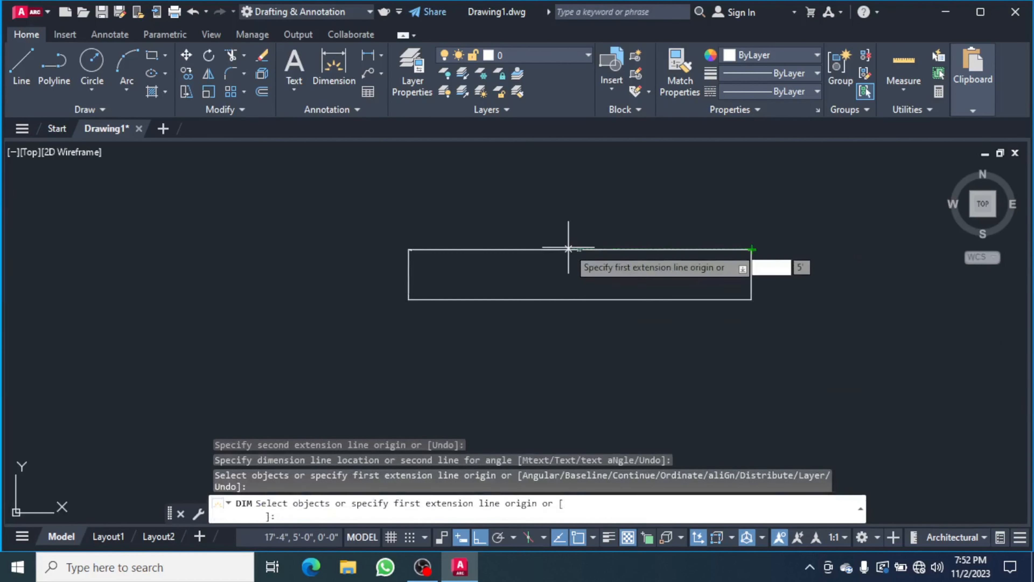
- Inspect the new dimension's text and arrowheads at close and distant views, and look through the available dimension types
{"action": "scroll", "coordinate": [572, 249], "scroll_direction": "up", "scroll_amount": 4}
{"action": "scroll", "coordinate": [586, 272], "scroll_direction": "down", "scroll_amount": 5}
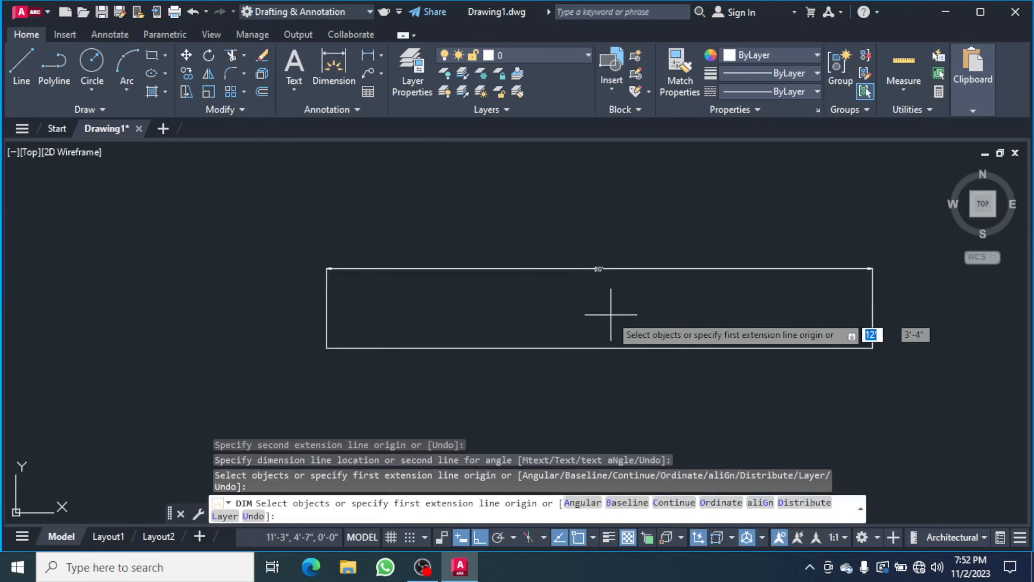
{"action": "scroll", "coordinate": [603, 288], "scroll_direction": "up", "scroll_amount": 4}
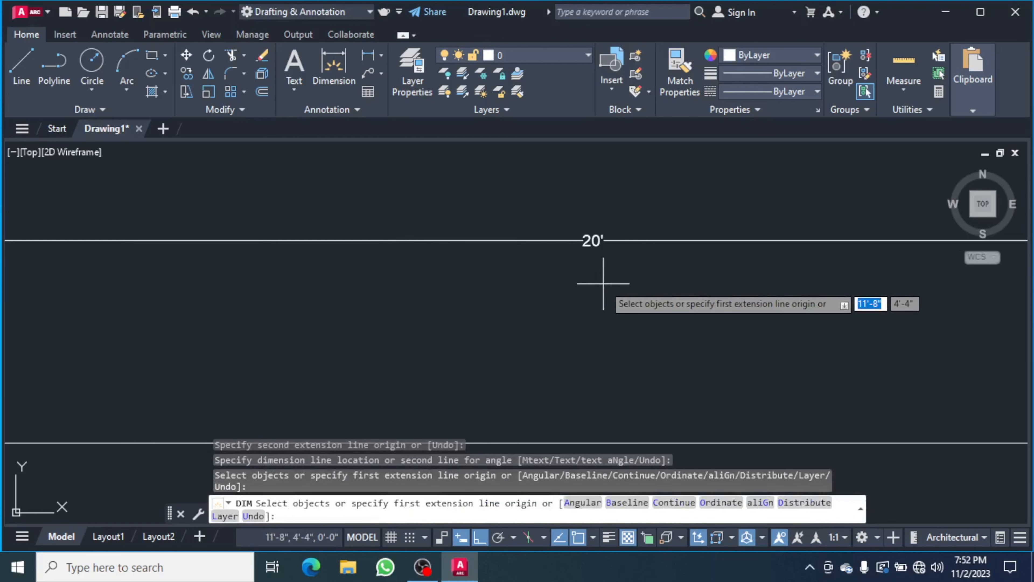
{"action": "scroll", "coordinate": [603, 282], "scroll_direction": "down", "scroll_amount": 2}
{"action": "middle_click_drag", "start_coordinate": [603, 280], "coordinate": [485, 270]}
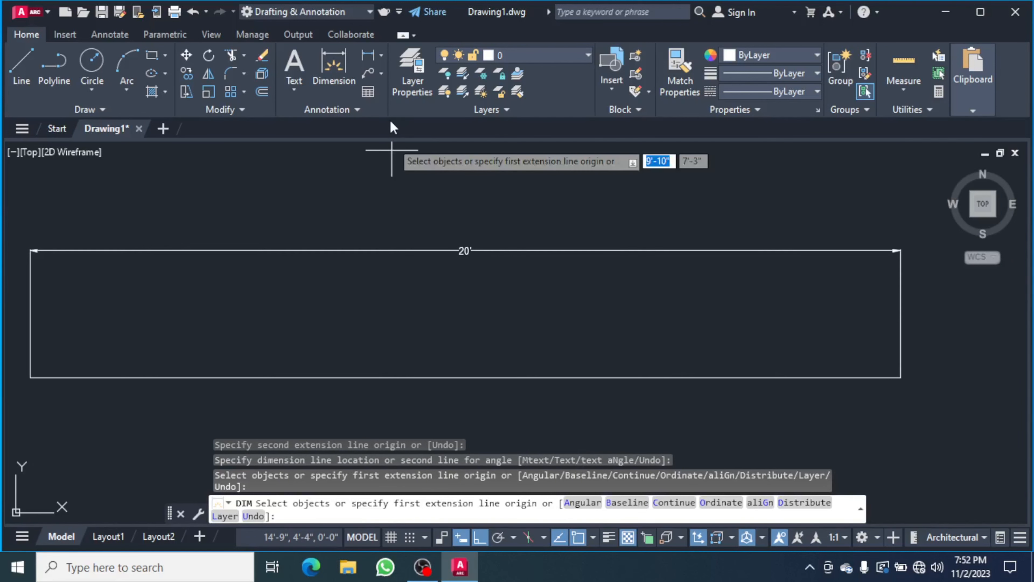
{"action": "left_click", "coordinate": [382, 57]}
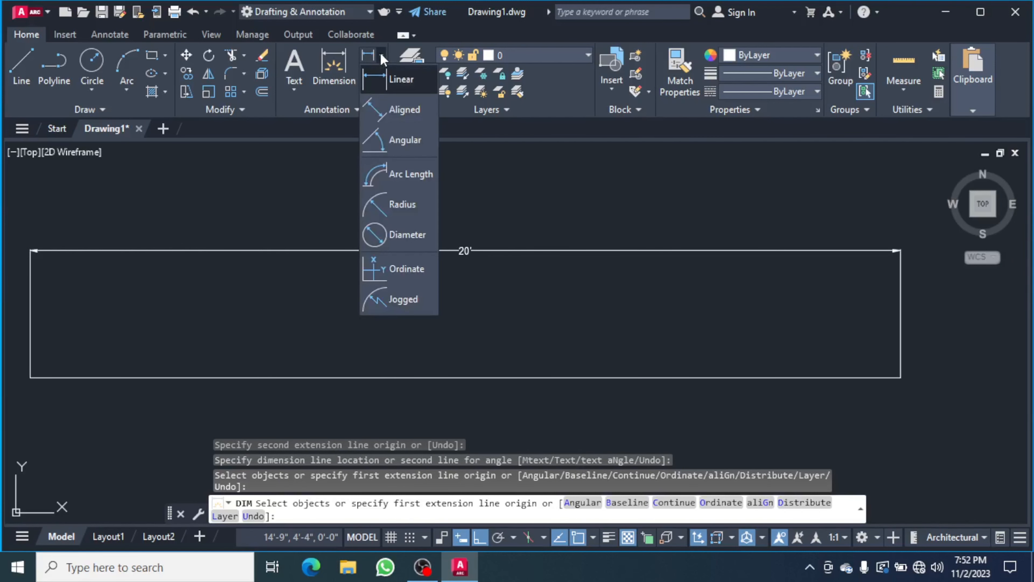
{"action": "left_click", "coordinate": [296, 231]}
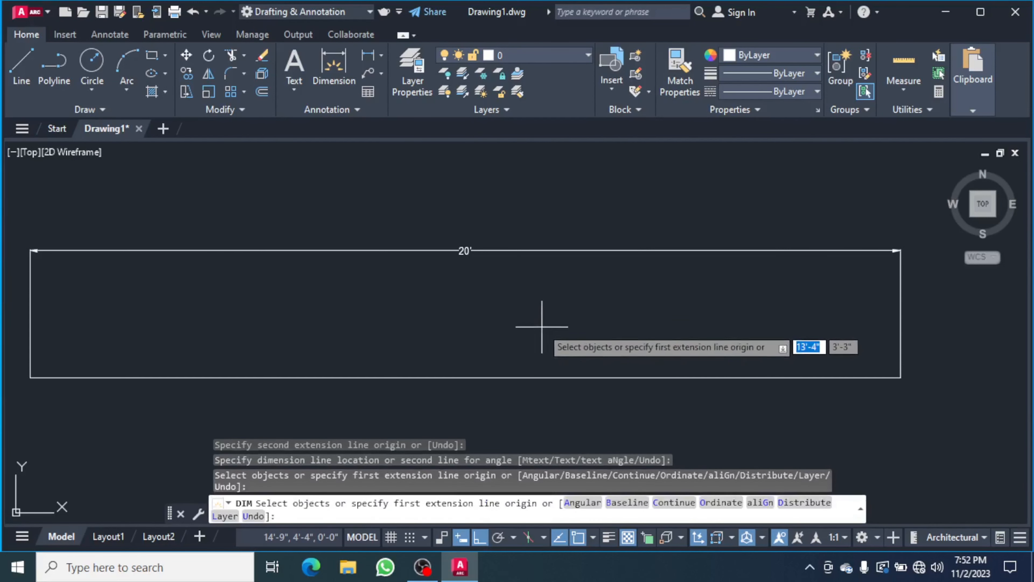
{"action": "scroll", "coordinate": [542, 326], "scroll_direction": "down", "scroll_amount": 2}
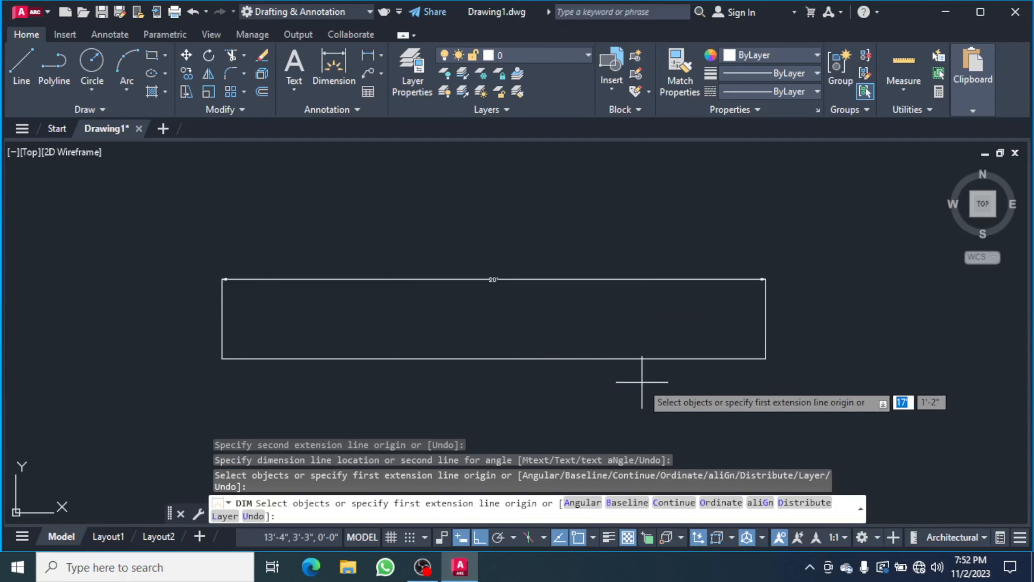